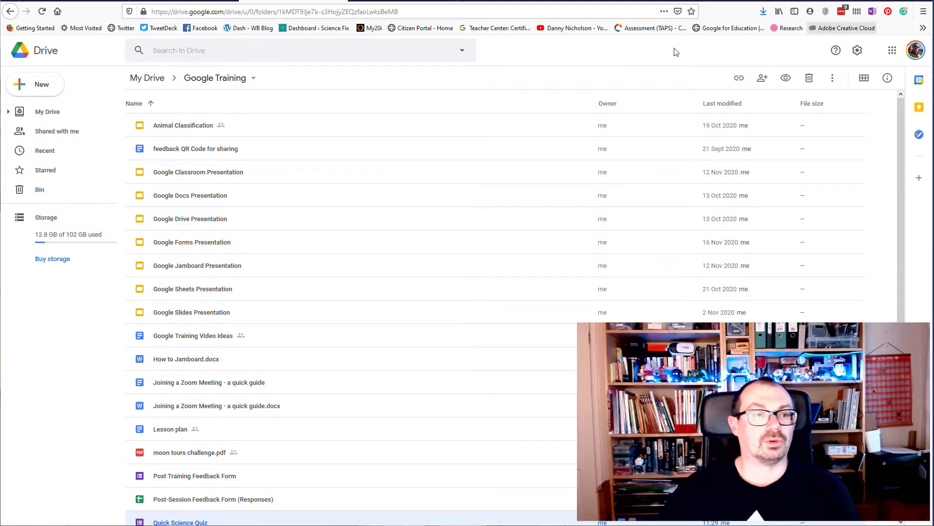
Browse the Google Forms template gallery, then return to the Google Training folder in Drive.
{"action": "left_click", "coordinate": [40, 86]}
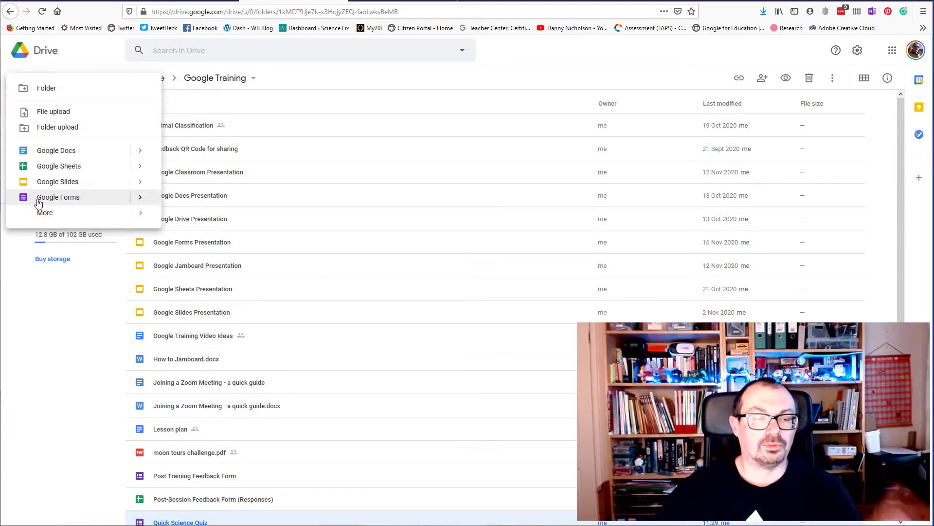
{"action": "mouse_move", "coordinate": [142, 201]}
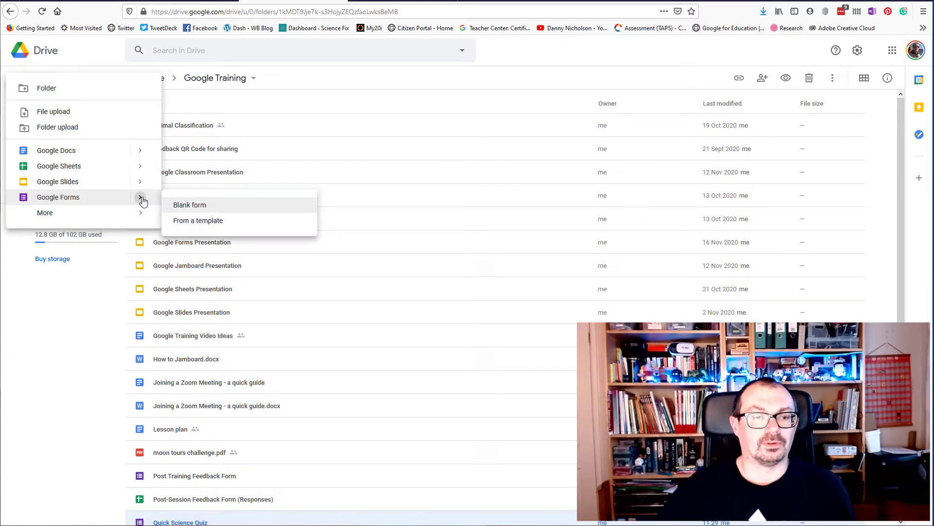
{"action": "left_click", "coordinate": [196, 222]}
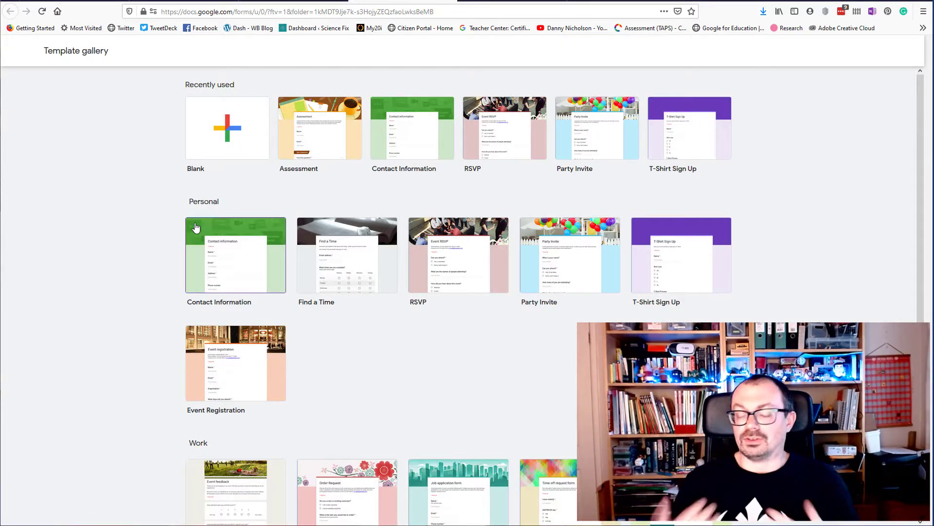
{"action": "scroll", "coordinate": [414, 296], "scroll_direction": "down", "scroll_amount": 3}
{"action": "scroll", "coordinate": [370, 327], "scroll_direction": "down", "scroll_amount": 2}
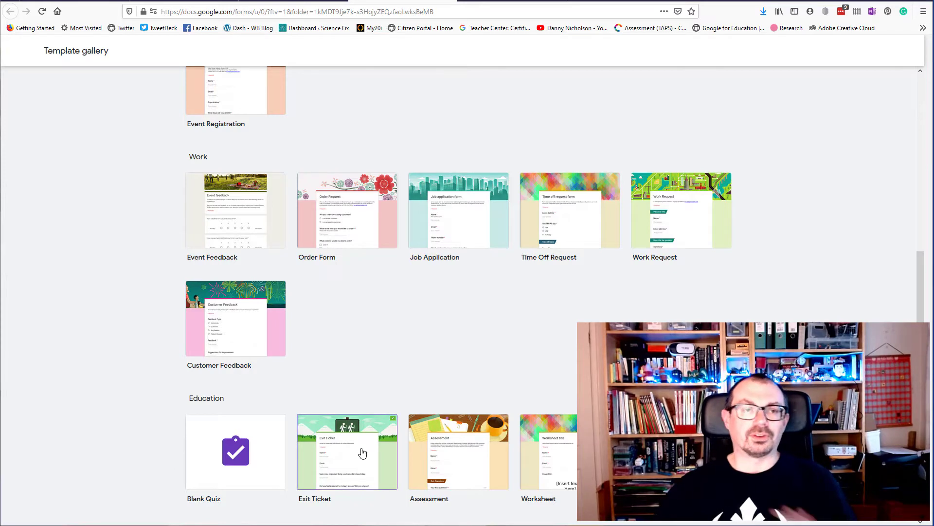
{"action": "scroll", "coordinate": [363, 453], "scroll_direction": "up", "scroll_amount": 5}
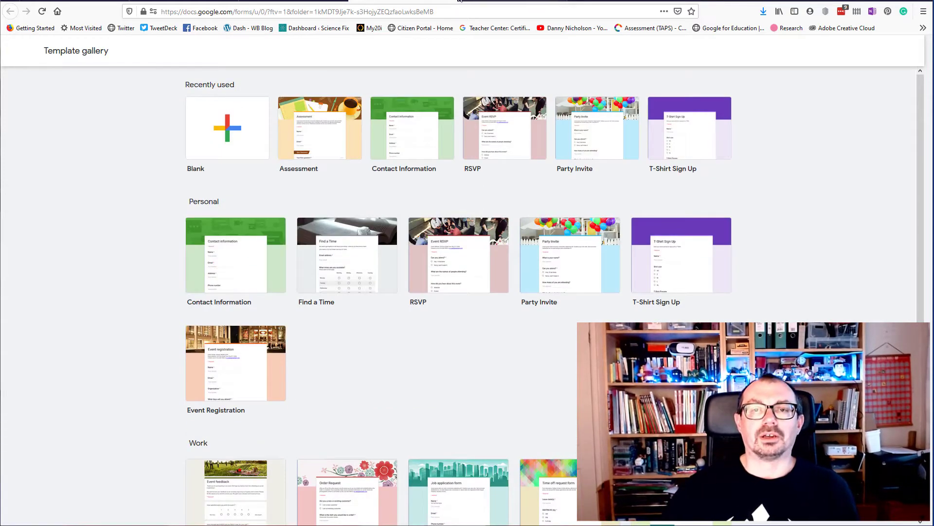
{"action": "left_click", "coordinate": [458, 2]}
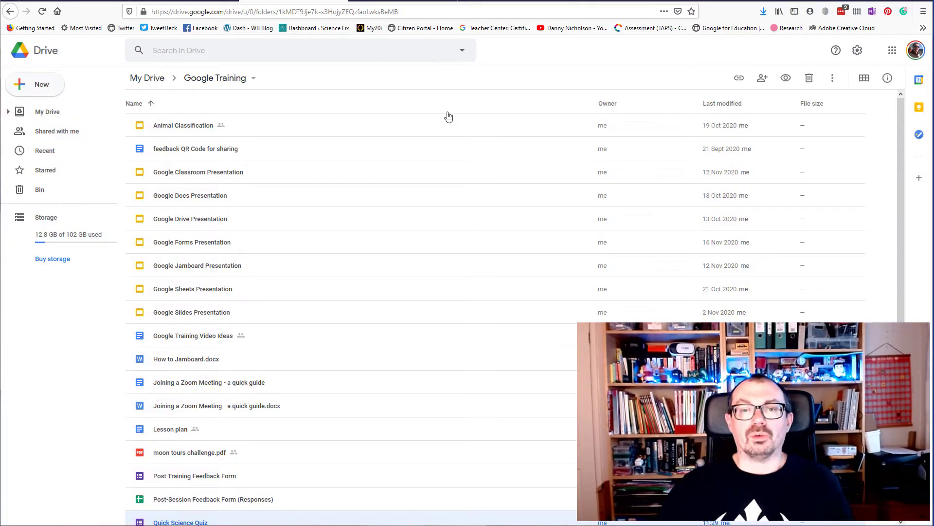
Create a new blank Google Form from Drive.
{"action": "left_click", "coordinate": [33, 91]}
{"action": "mouse_move", "coordinate": [141, 201]}
{"action": "left_click", "coordinate": [202, 201]}
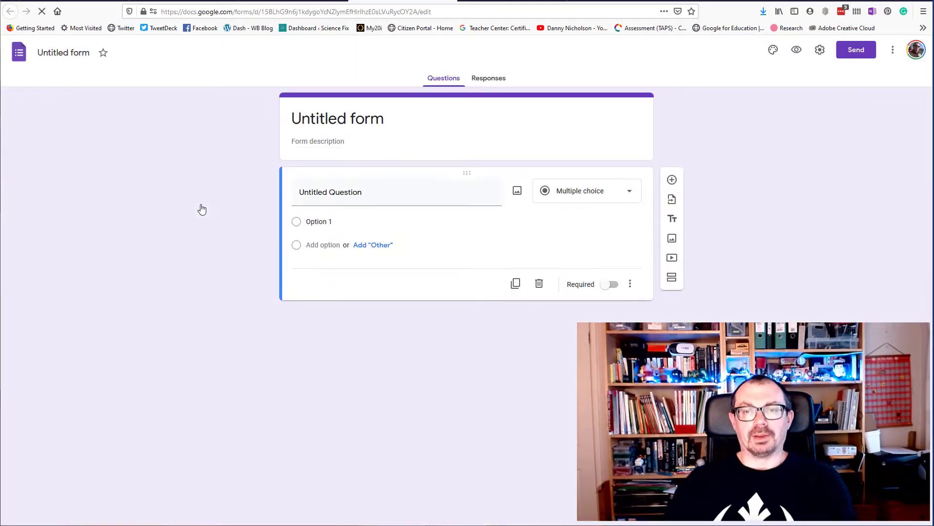
Title the form 'Science Quiz'.
{"action": "left_click", "coordinate": [379, 118]}
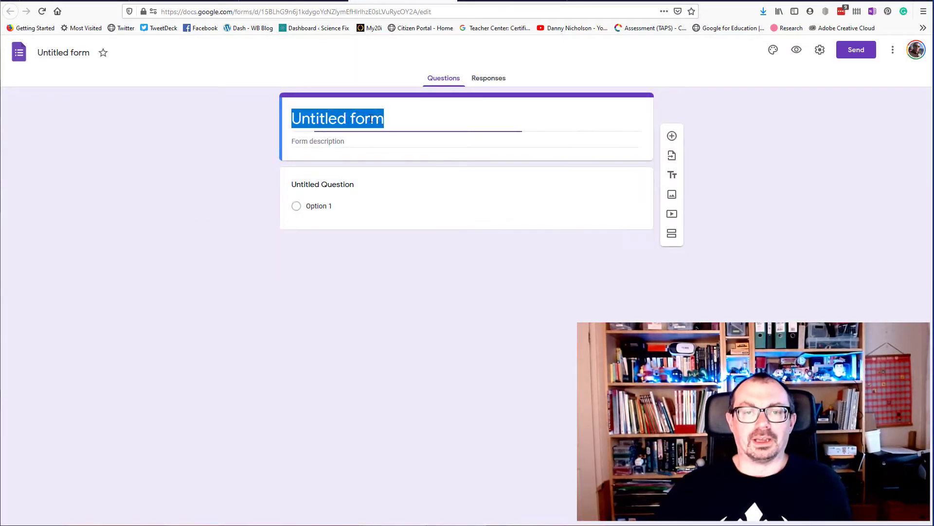
{"action": "type", "text": "S"}
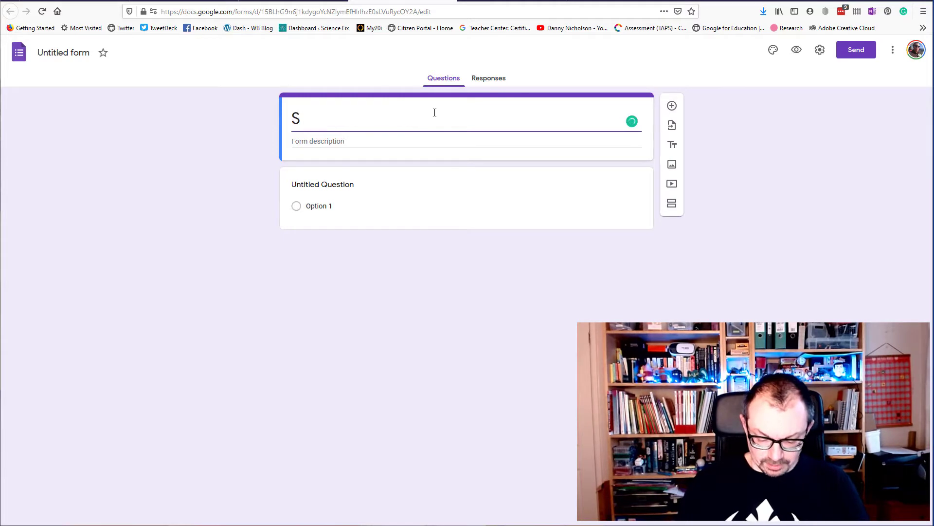
{"action": "type", "text": "cience Quiz"}
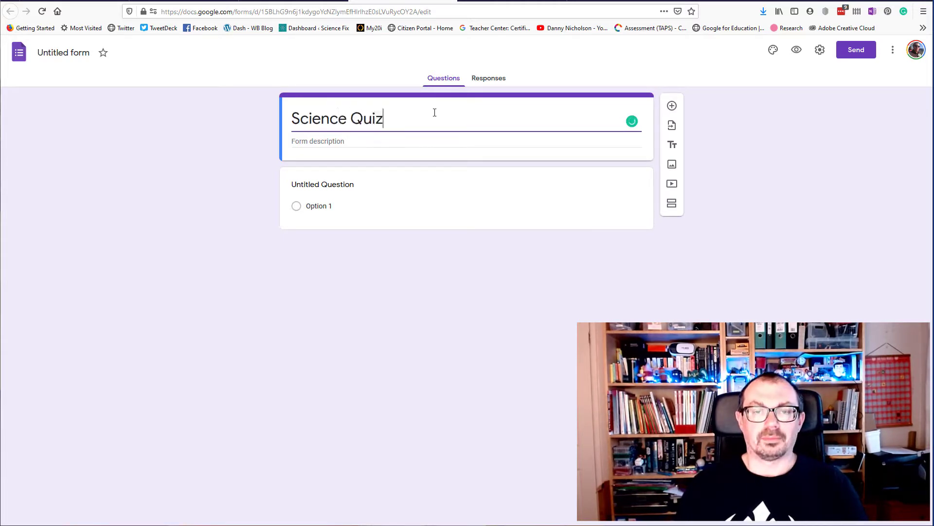
{"action": "left_click", "coordinate": [63, 52]}
{"action": "left_click_drag", "start_coordinate": [38, 53], "coordinate": [83, 54]}
{"action": "left_click", "coordinate": [409, 117]}
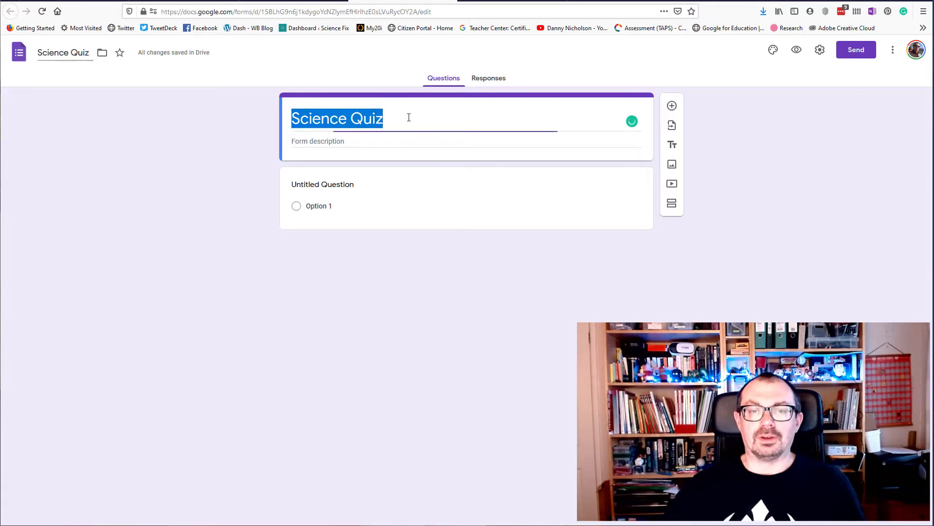
{"action": "left_click", "coordinate": [351, 142]}
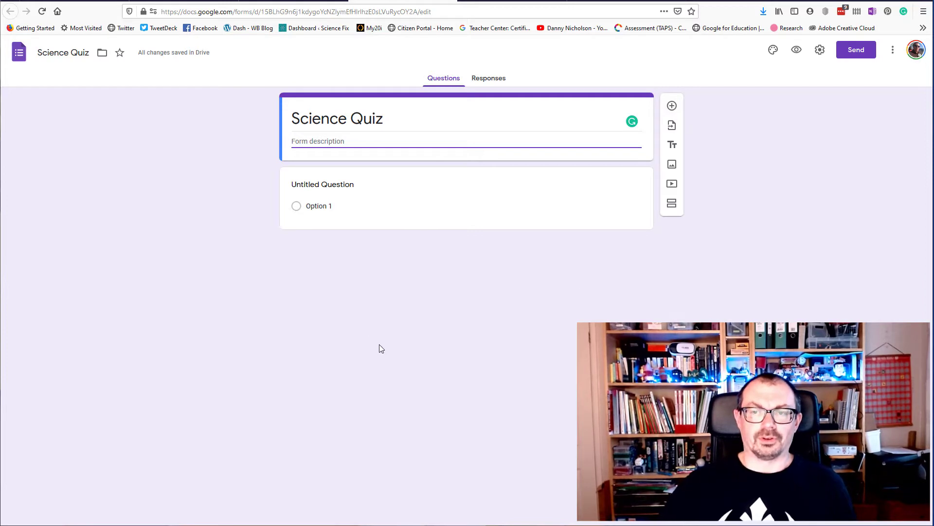
Write 'Which of these is a mammal?' with multiple-choice options Shark, Elephant and Snake.
{"action": "left_click", "coordinate": [305, 193]}
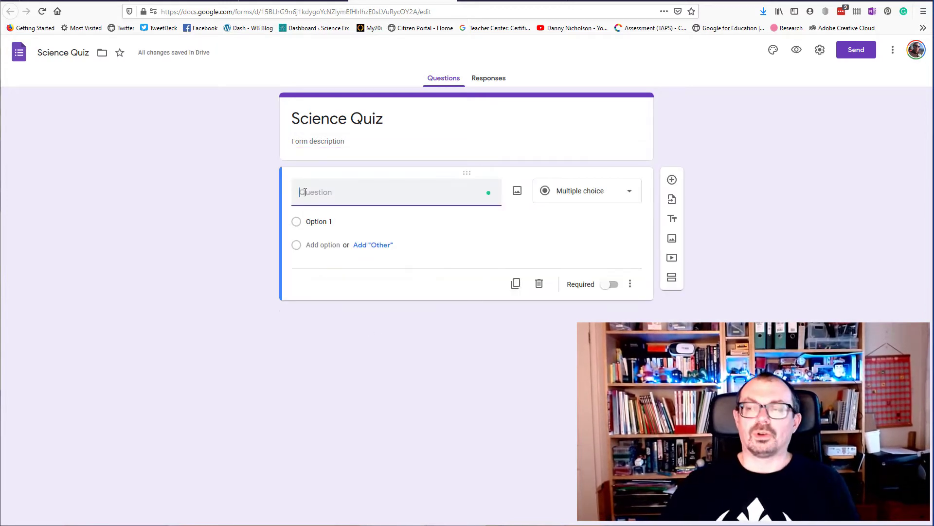
{"action": "type", "text": "Which"}
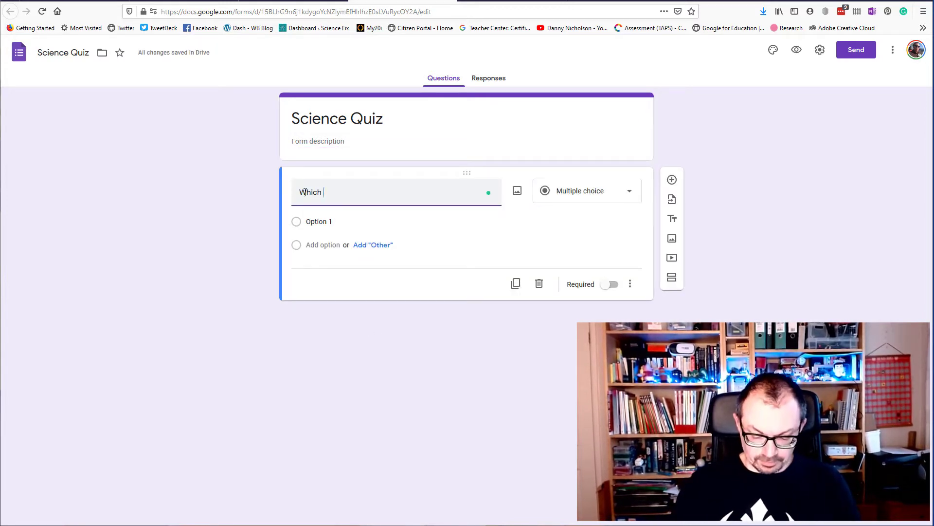
{"action": "type", "text": " of these is a mammal?"}
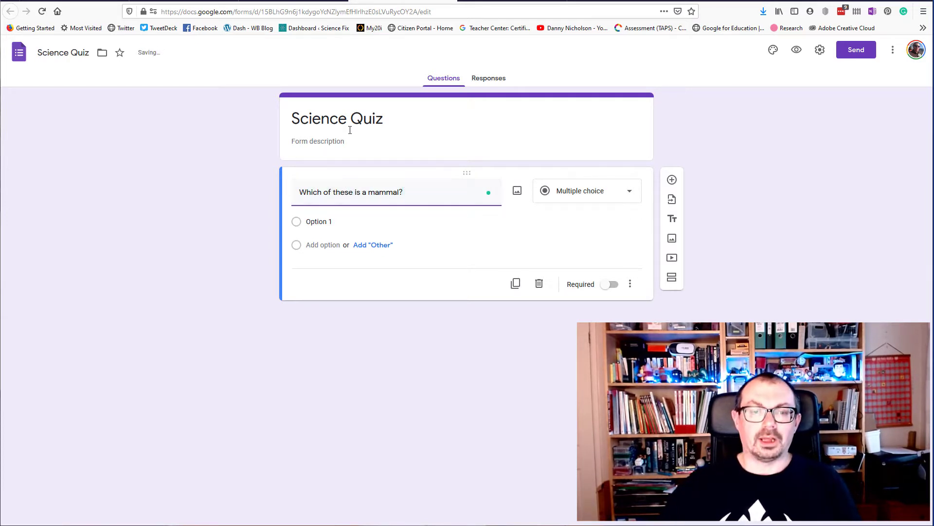
{"action": "left_click", "coordinate": [327, 221]}
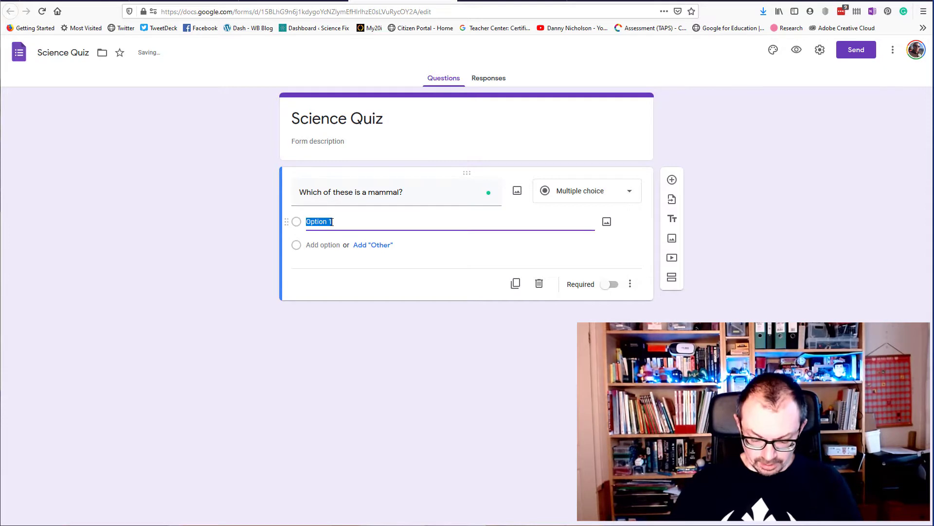
{"action": "type", "text": "Shark"}
{"action": "left_click", "coordinate": [326, 245]}
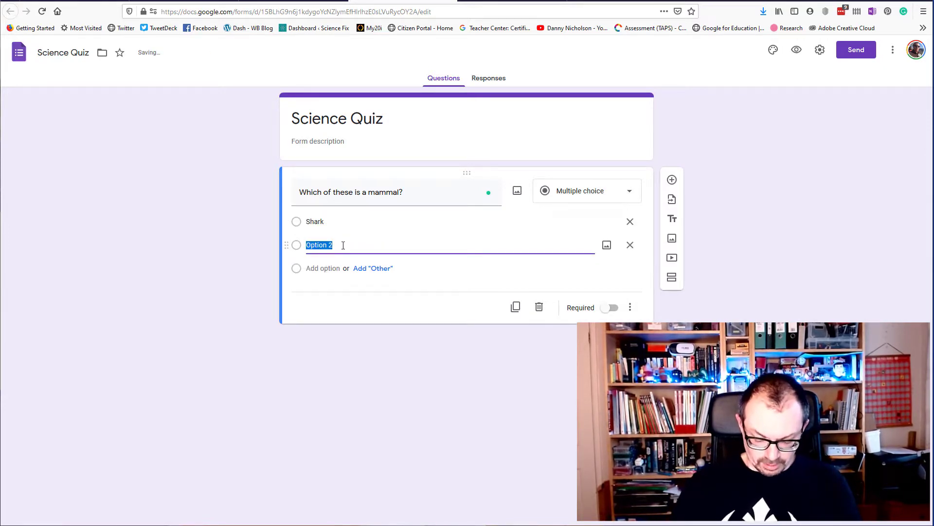
{"action": "type", "text": "Elephant"}
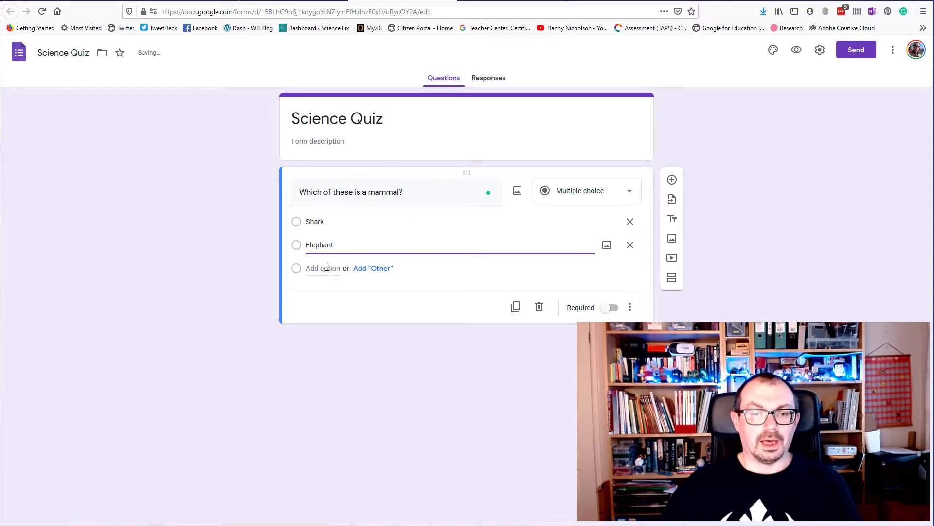
{"action": "left_click", "coordinate": [323, 268]}
{"action": "type", "text": "Snake"}
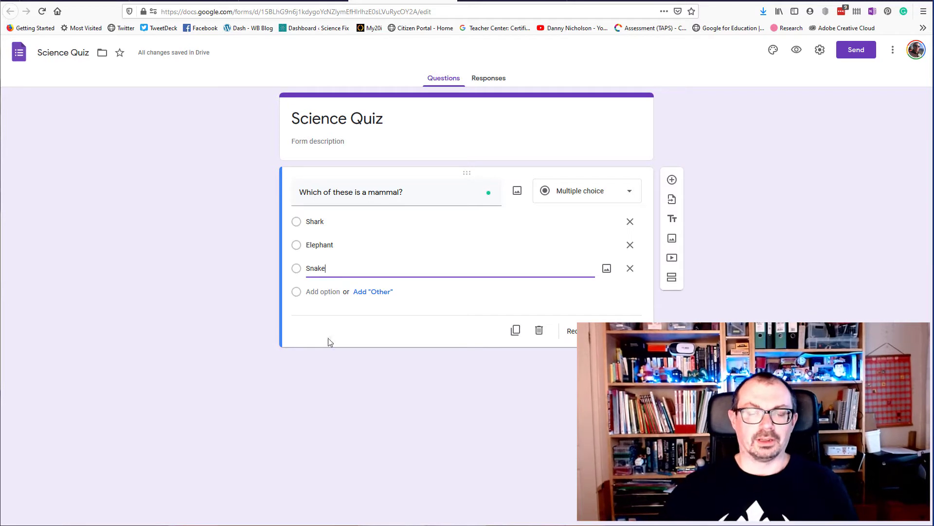
{"action": "left_click", "coordinate": [308, 383]}
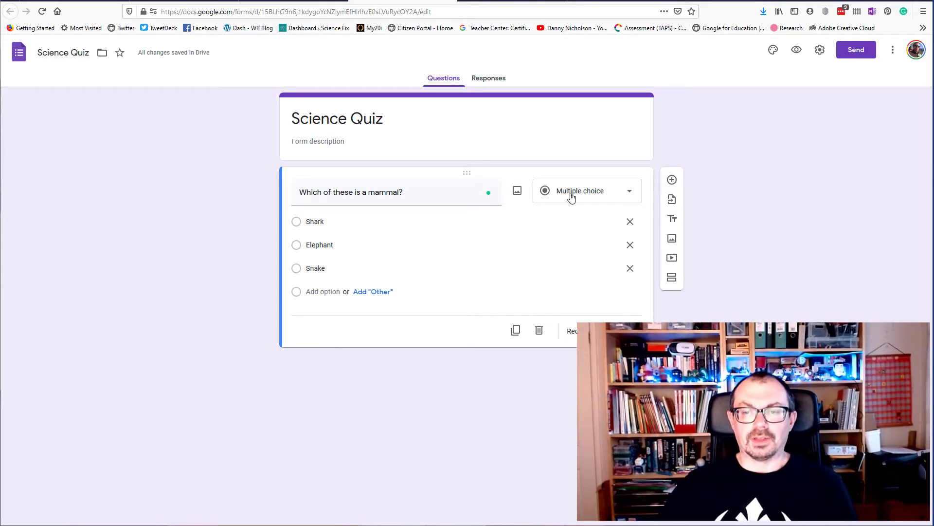
{"action": "left_click", "coordinate": [630, 192]}
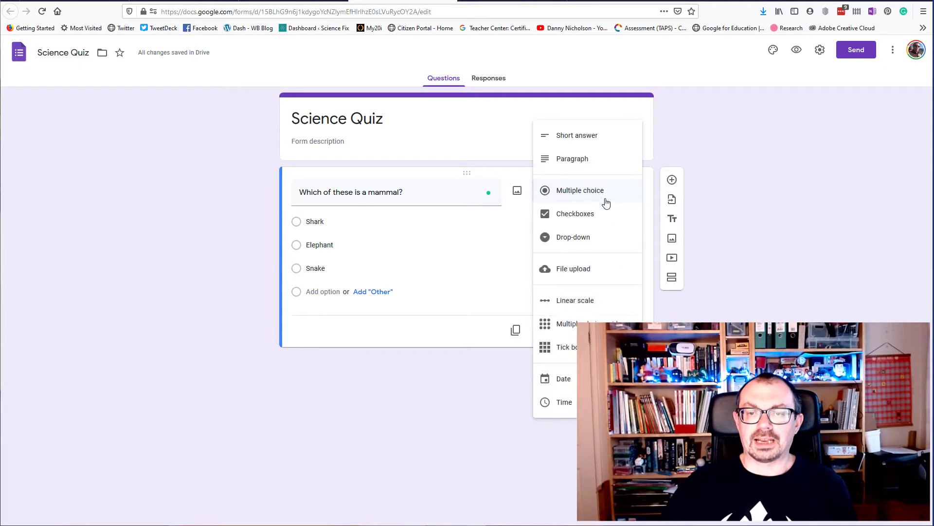
{"action": "left_click", "coordinate": [348, 377]}
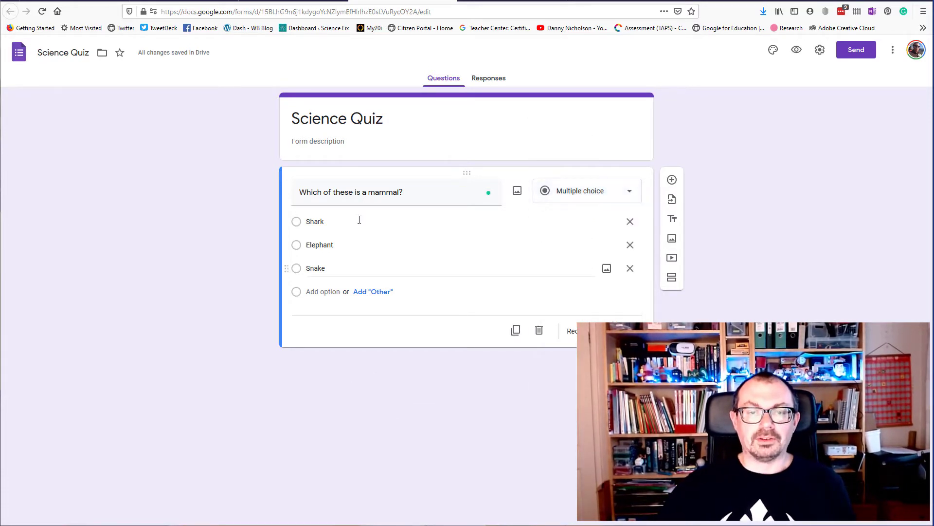
Add the question 'Which of these is not a reptile?' with options Snake, Iguana and Frog.
{"action": "left_click", "coordinate": [672, 181]}
{"action": "left_click", "coordinate": [319, 308]}
{"action": "type", "text": "Which of these is no"}
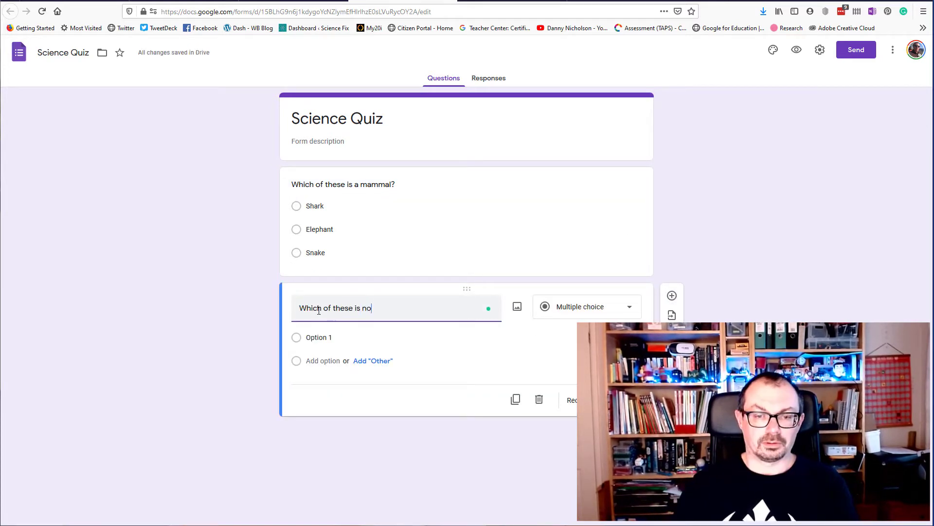
{"action": "type", "text": "t a reptile?"}
{"action": "left_click", "coordinate": [323, 338]}
{"action": "type", "text": "Snake"}
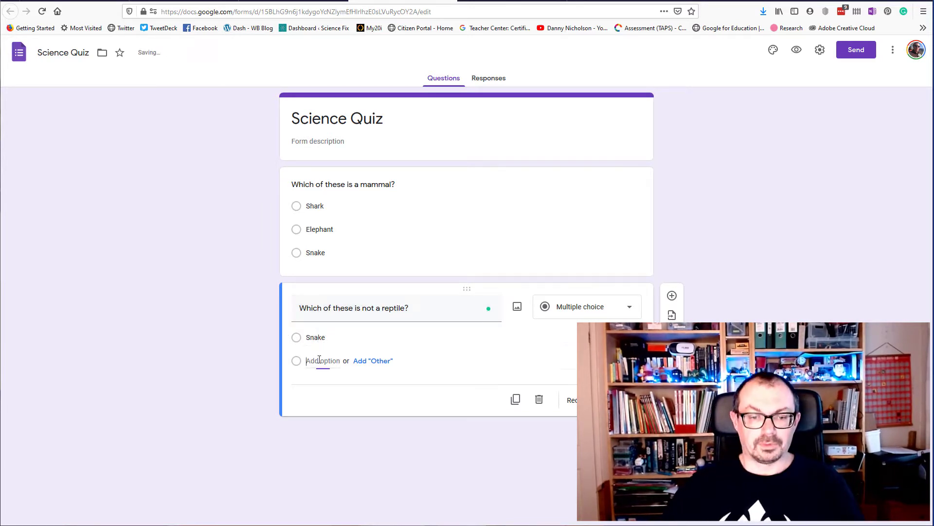
{"action": "key", "text": "Return"}
{"action": "type", "text": "Iguana"}
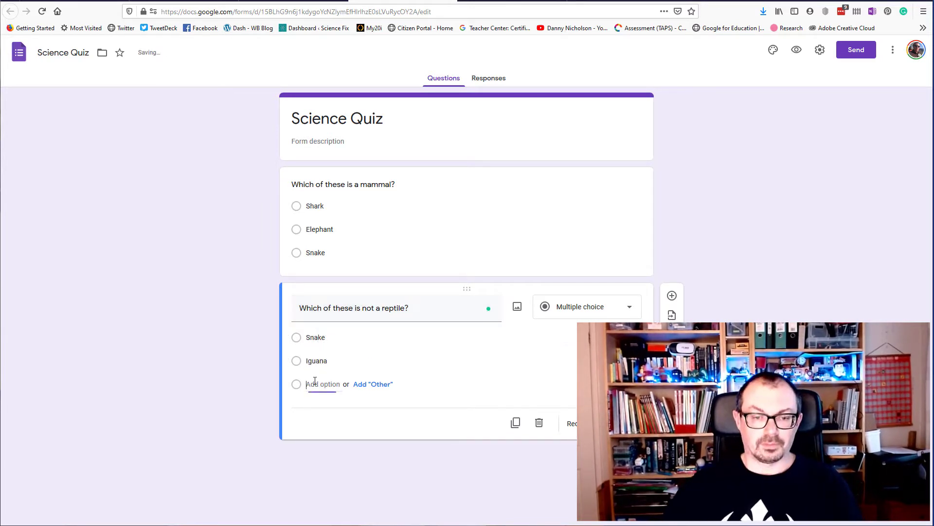
{"action": "key", "text": "Return"}
{"action": "type", "text": "Frog"}
{"action": "left_click", "coordinate": [205, 340]}
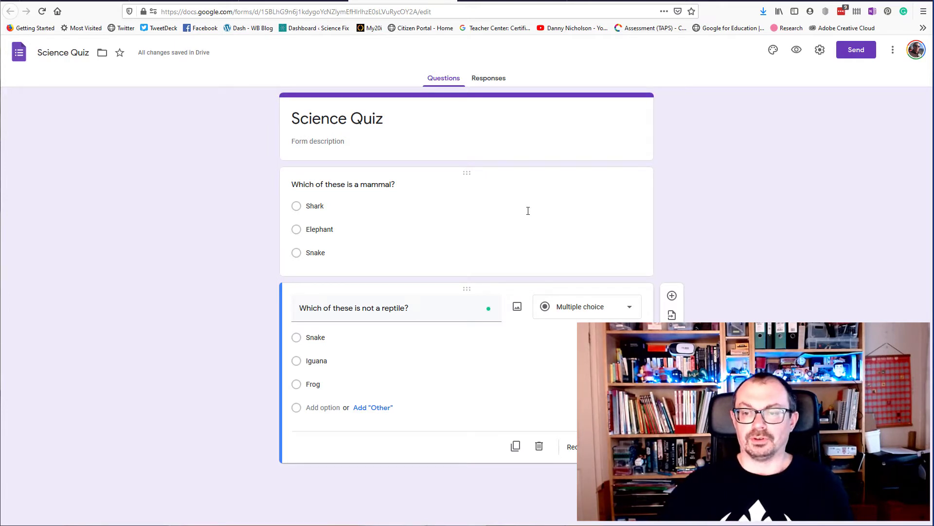
Add a short-answer question 'What is your name?' at the top of the form.
{"action": "left_click", "coordinate": [673, 296]}
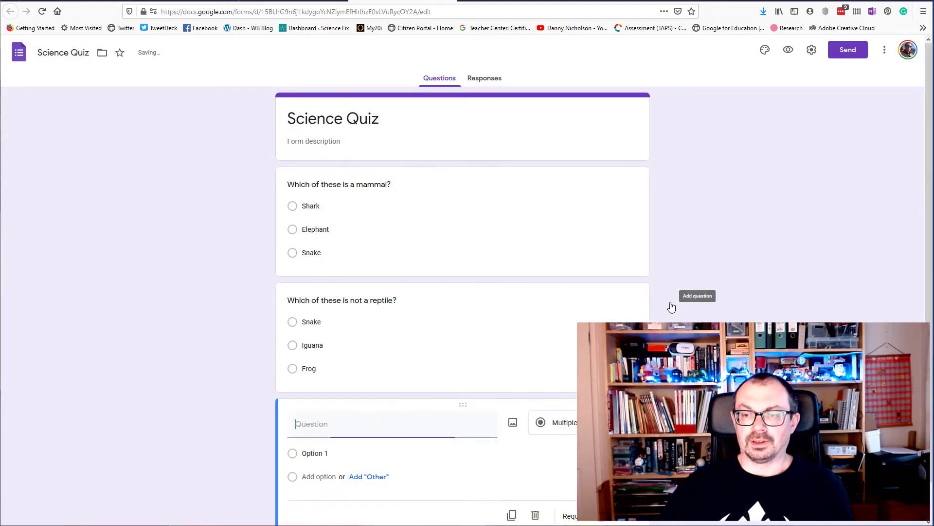
{"action": "left_click_drag", "start_coordinate": [463, 404], "coordinate": [441, 171]}
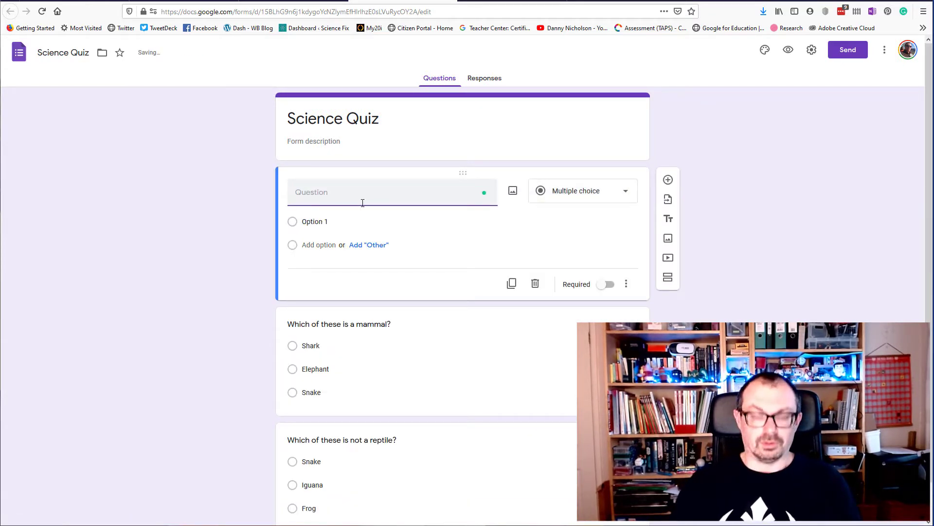
{"action": "type", "text": "What is your name?"}
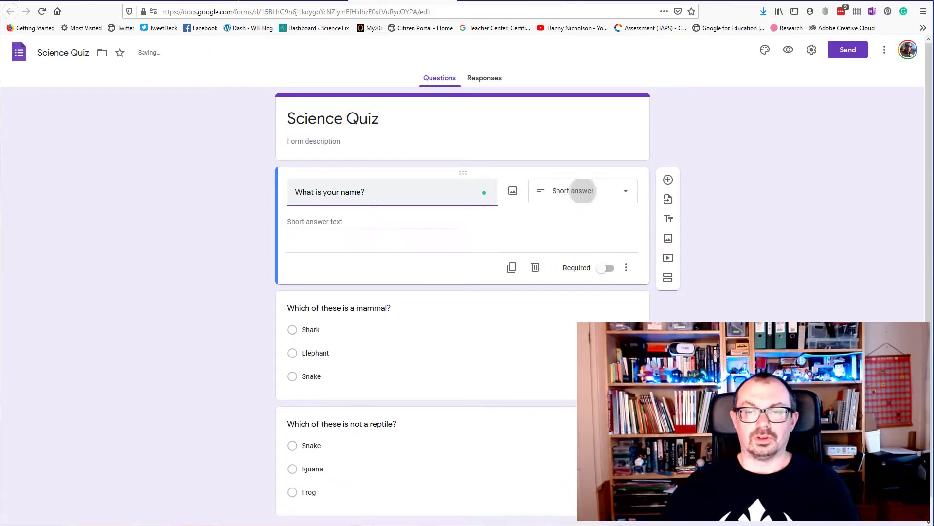
{"action": "left_click", "coordinate": [581, 192]}
{"action": "left_click", "coordinate": [575, 193]}
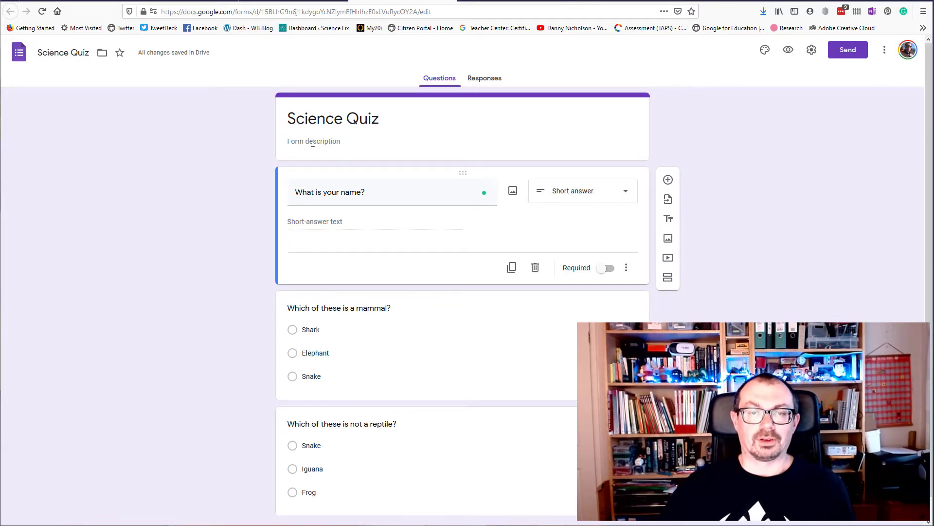
{"action": "scroll", "coordinate": [237, 266], "scroll_direction": "down", "scroll_amount": 1}
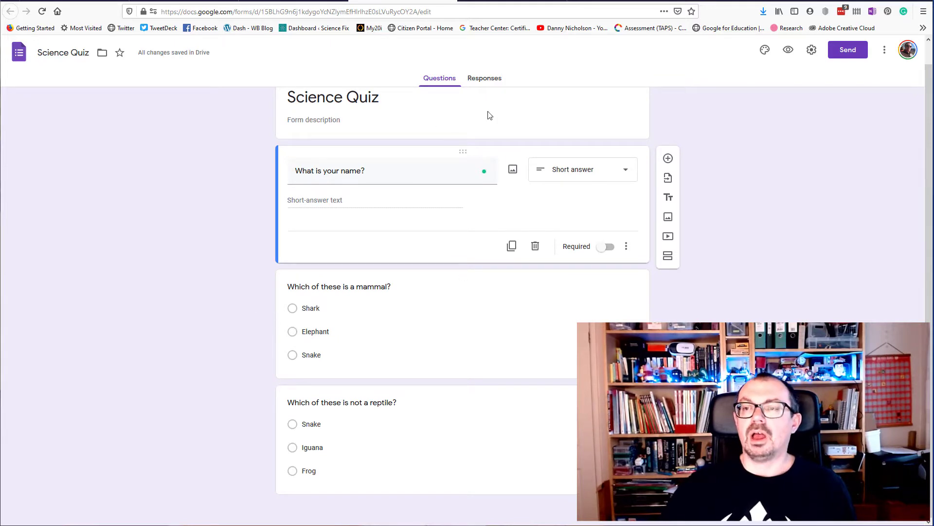
Turn on Make this a quiz in the Quizzes settings and save.
{"action": "left_click", "coordinate": [809, 53]}
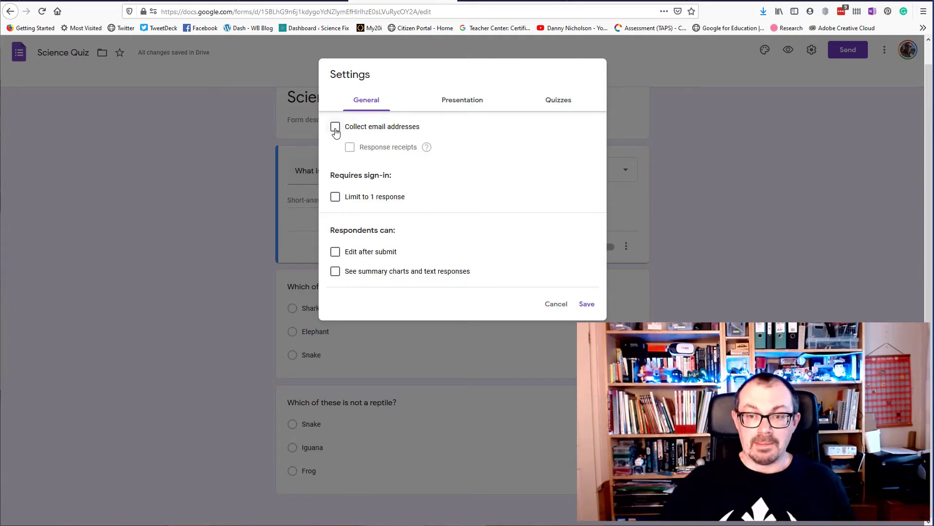
{"action": "left_click", "coordinate": [560, 105]}
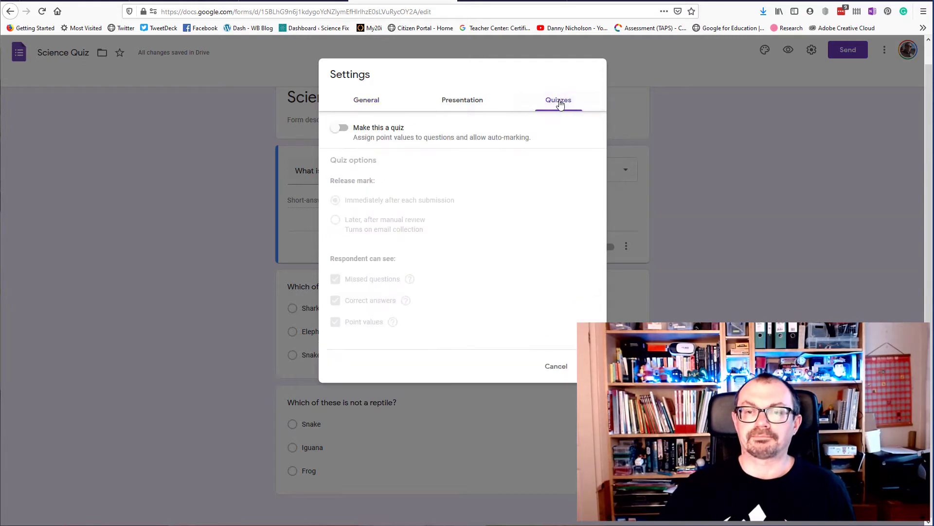
{"action": "left_click", "coordinate": [338, 131]}
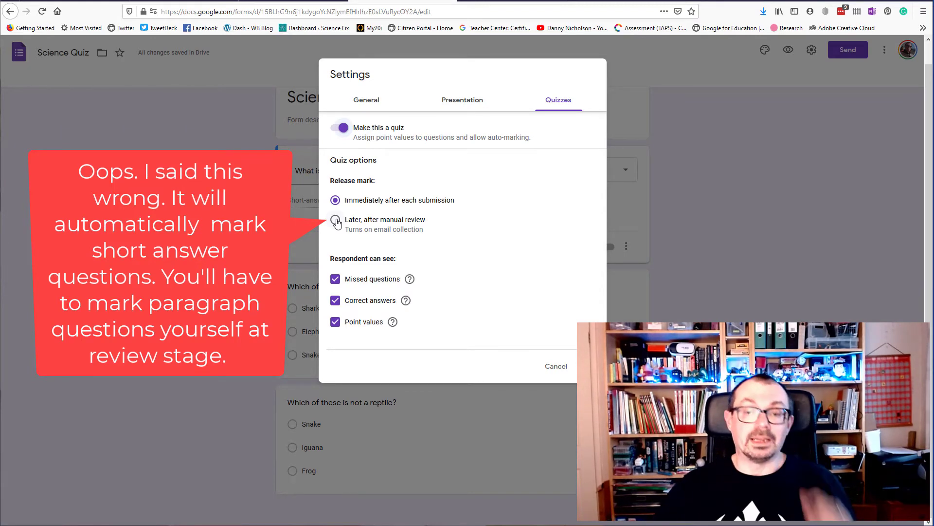
{"action": "left_click", "coordinate": [128, 222]}
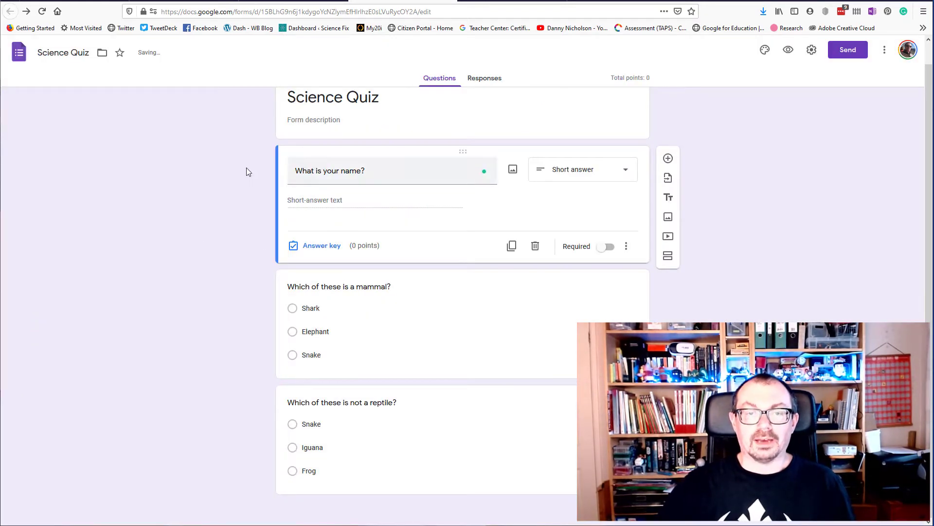
Mark Elephant as the mammal question's correct answer, worth 1 point.
{"action": "left_click", "coordinate": [322, 249]}
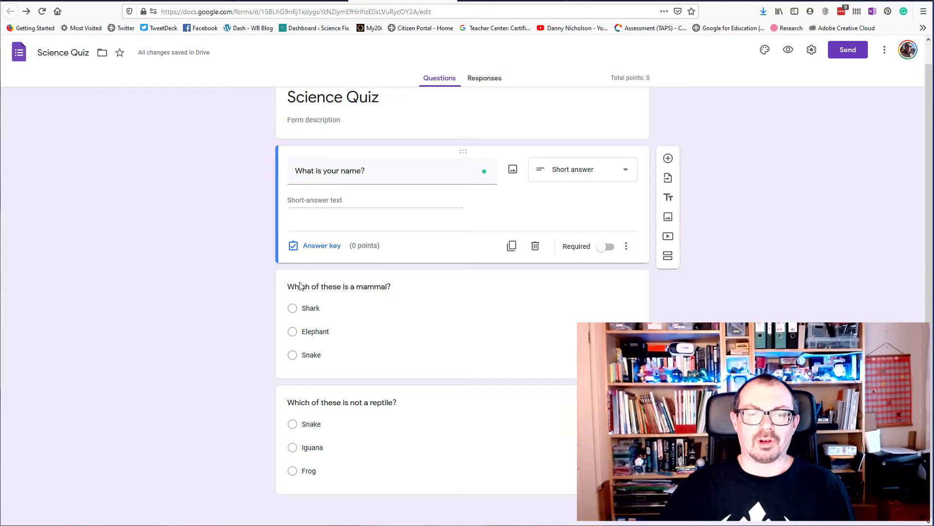
{"action": "left_click", "coordinate": [407, 318]}
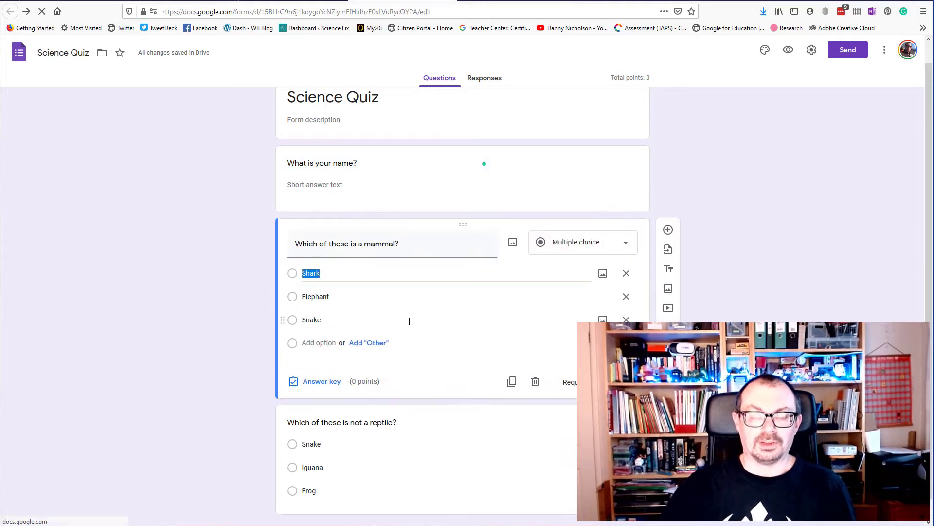
{"action": "left_click", "coordinate": [321, 383]}
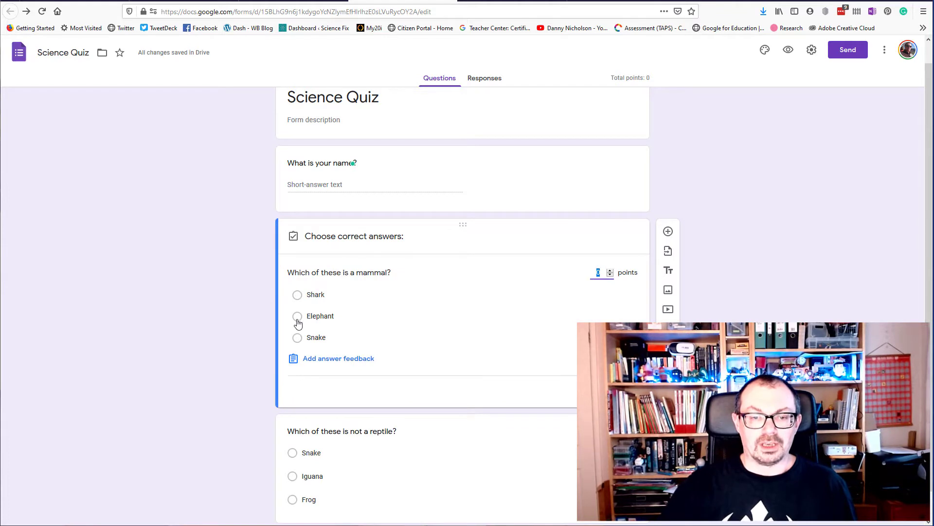
{"action": "left_click", "coordinate": [297, 316]}
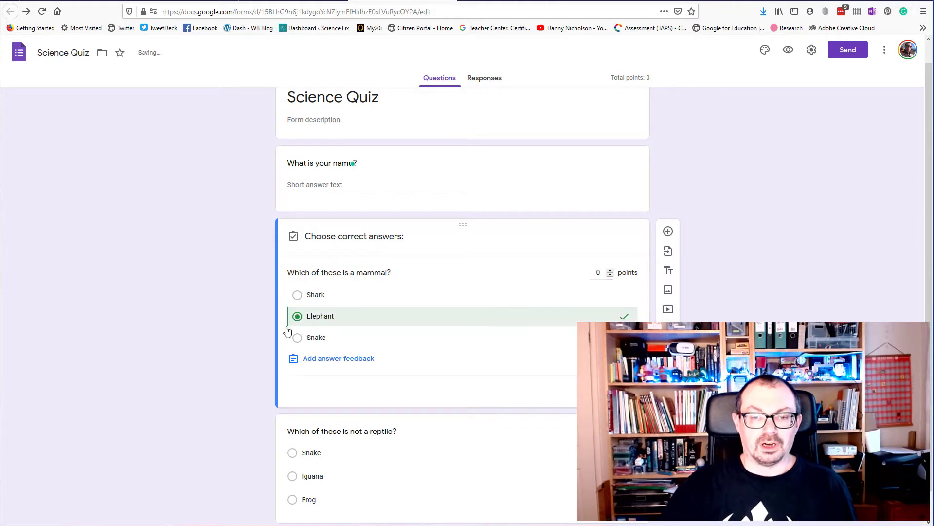
{"action": "left_click", "coordinate": [610, 271]}
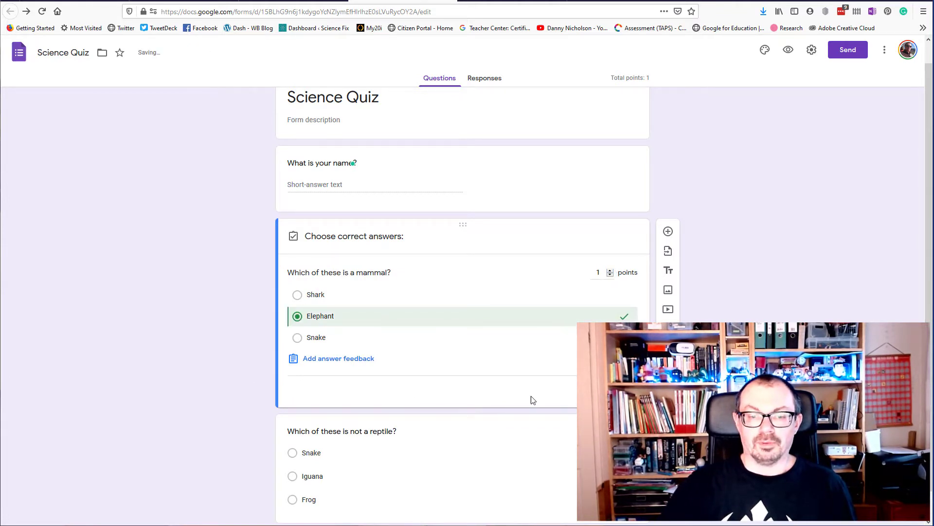
Open answer feedback for the mammal question and show the Correct answers feedback.
{"action": "left_click", "coordinate": [318, 360]}
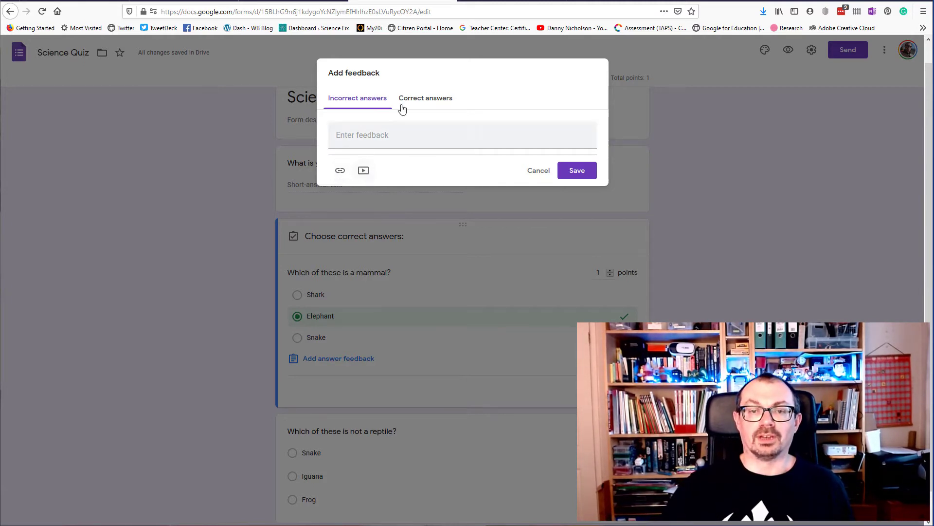
{"action": "left_click", "coordinate": [430, 101]}
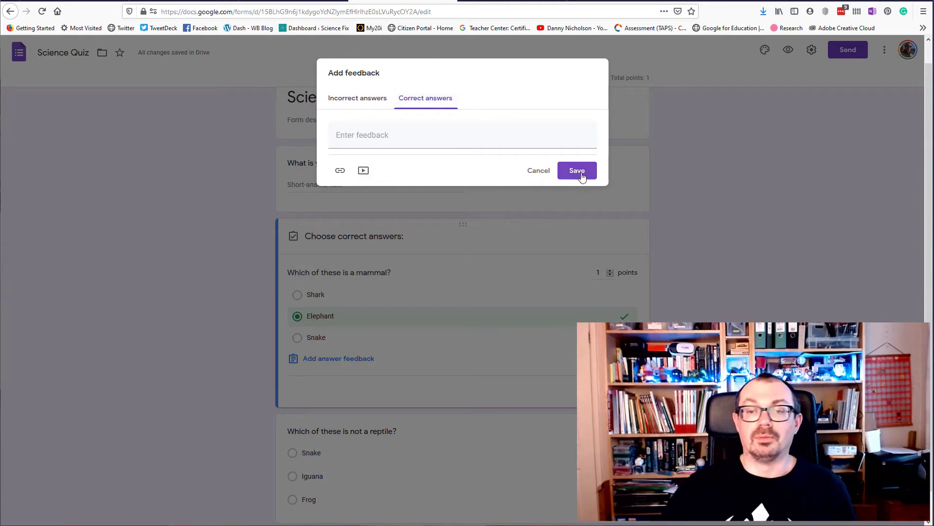
Mark Frog as the reptile question's correct answer, bringing the quiz total to 2 points.
{"action": "left_click", "coordinate": [560, 174]}
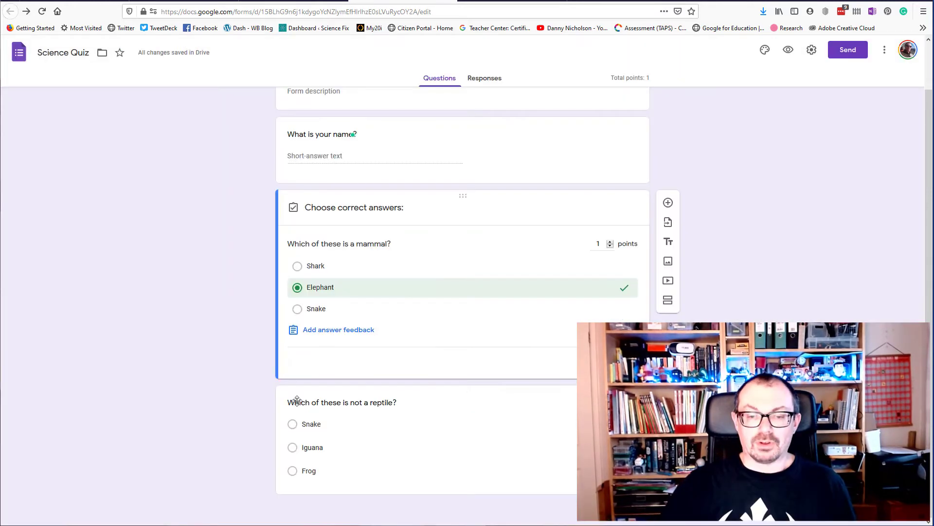
{"action": "left_click", "coordinate": [416, 455]}
{"action": "left_click", "coordinate": [322, 478]}
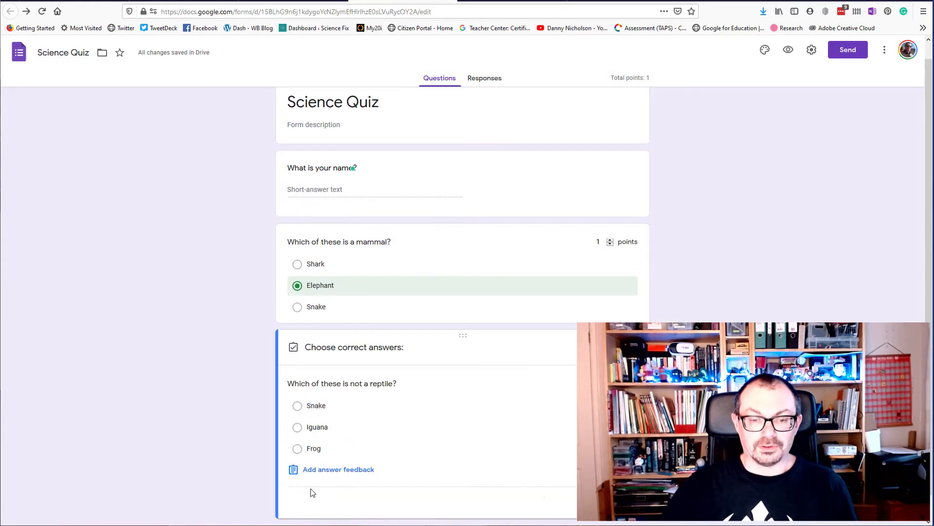
{"action": "left_click", "coordinate": [298, 449]}
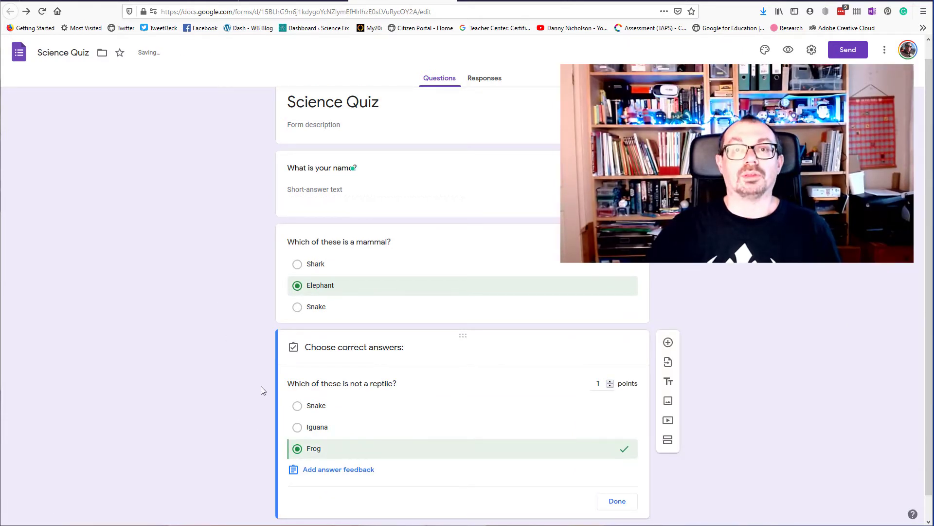
{"action": "left_click", "coordinate": [616, 500]}
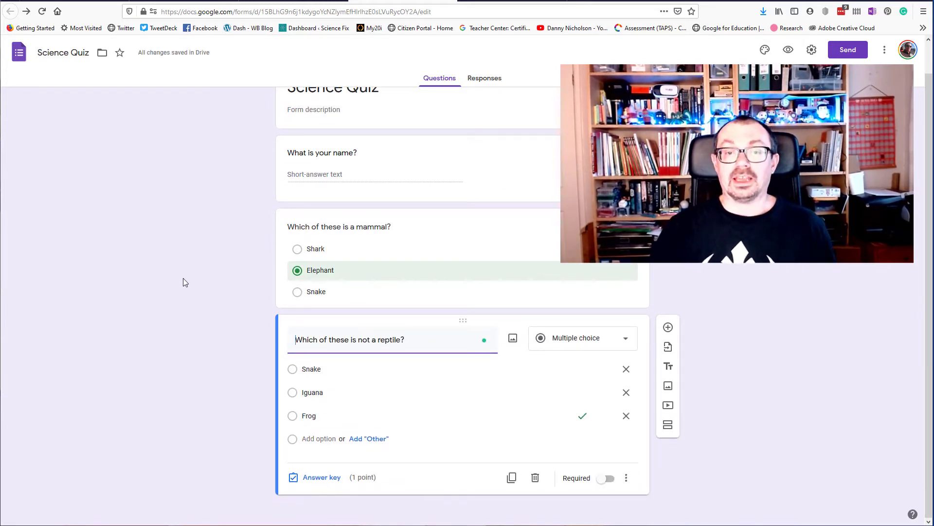
{"action": "scroll", "coordinate": [227, 249], "scroll_direction": "up", "scroll_amount": 1}
{"action": "scroll", "coordinate": [226, 246], "scroll_direction": "up", "scroll_amount": 1}
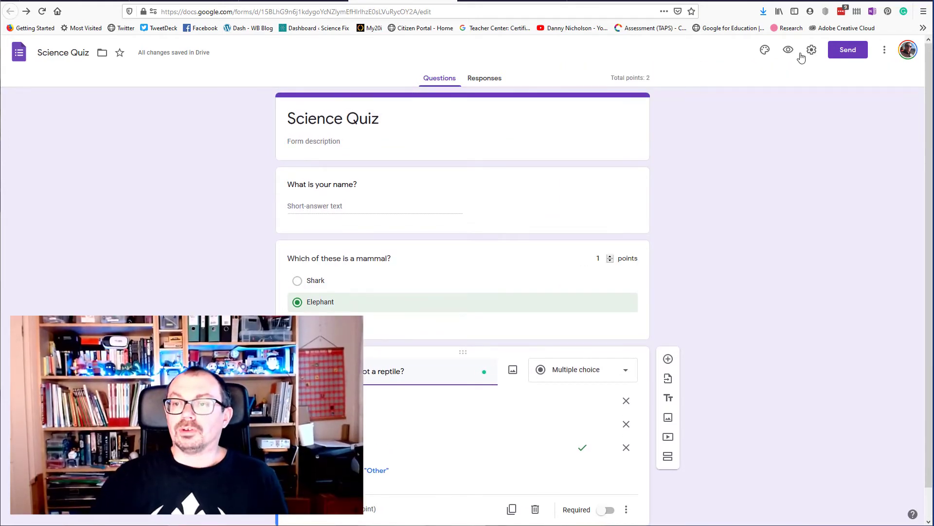
{"action": "left_click", "coordinate": [762, 55]}
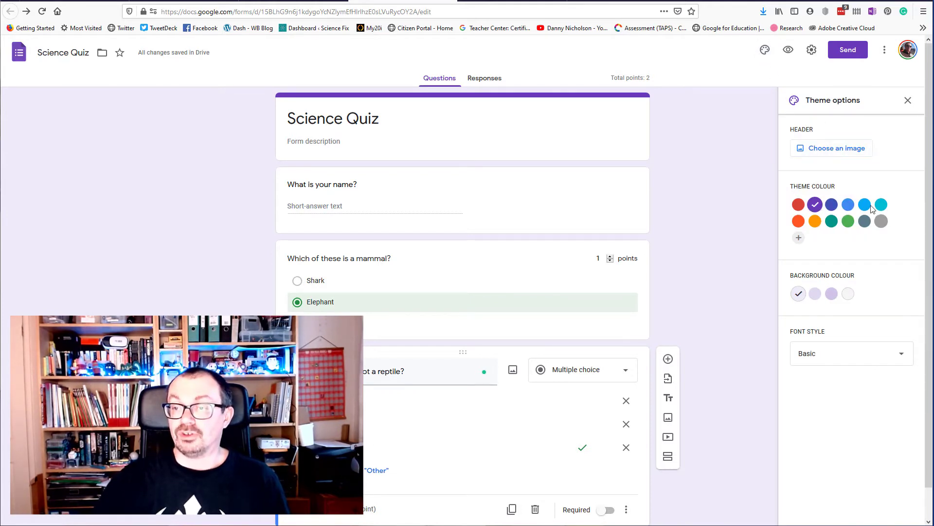
{"action": "left_click", "coordinate": [829, 358]}
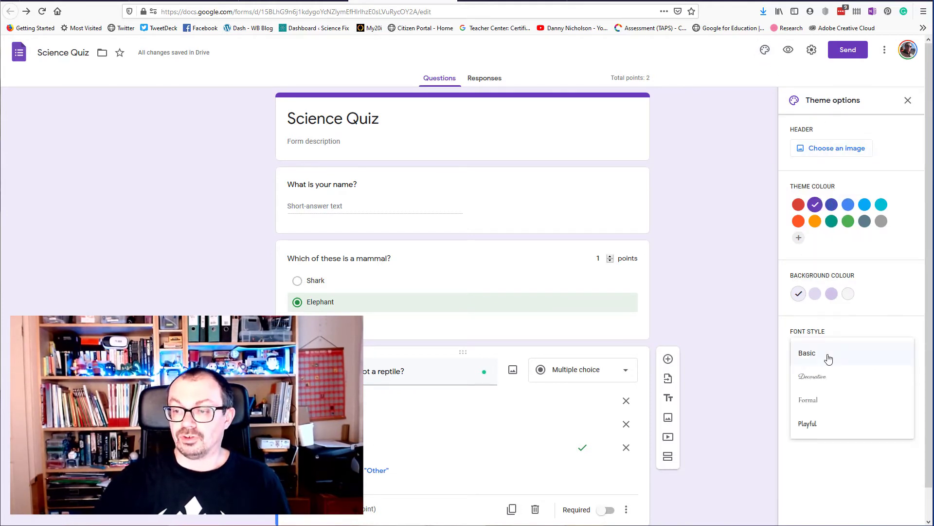
{"action": "left_click", "coordinate": [738, 309]}
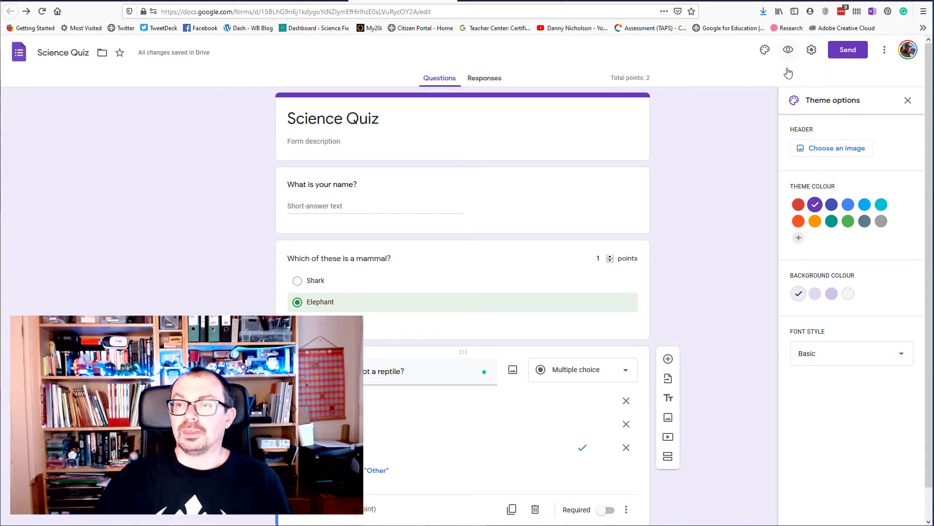
{"action": "left_click", "coordinate": [908, 99]}
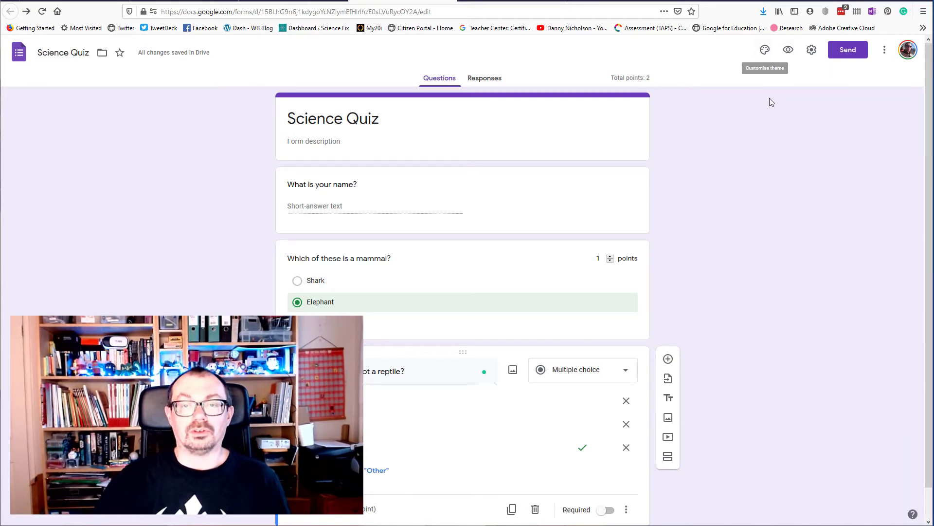
{"action": "left_click", "coordinate": [789, 50]}
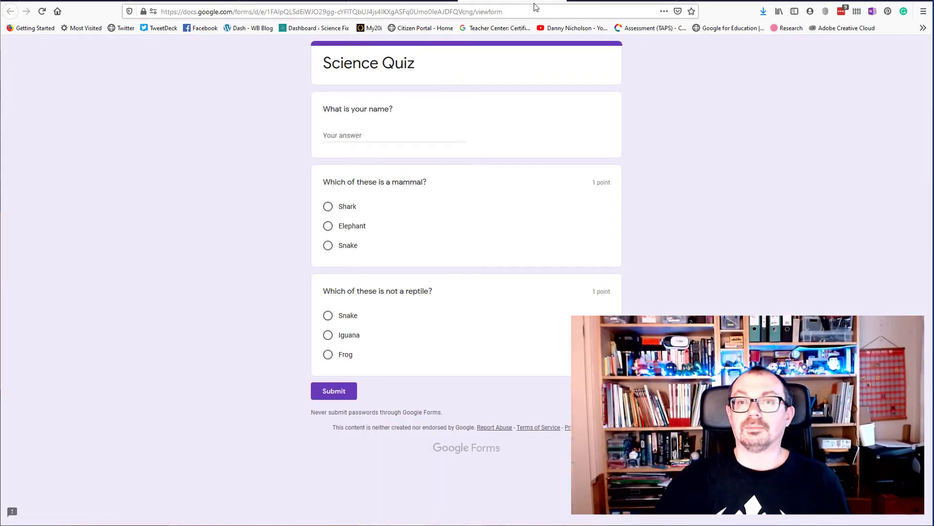
{"action": "key", "text": "ctrl+w"}
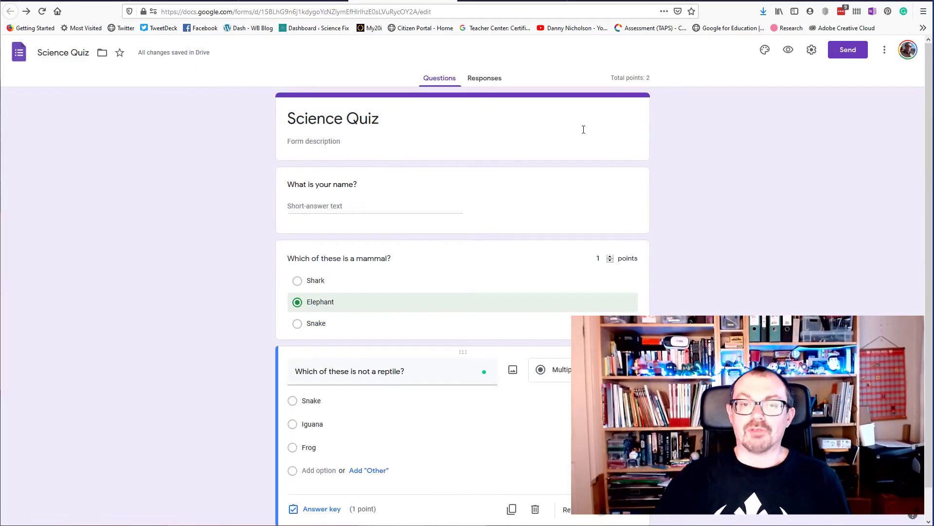
Copy the quiz's shortened forms.gle share link and start entering it in a second browser.
{"action": "left_click", "coordinate": [849, 51]}
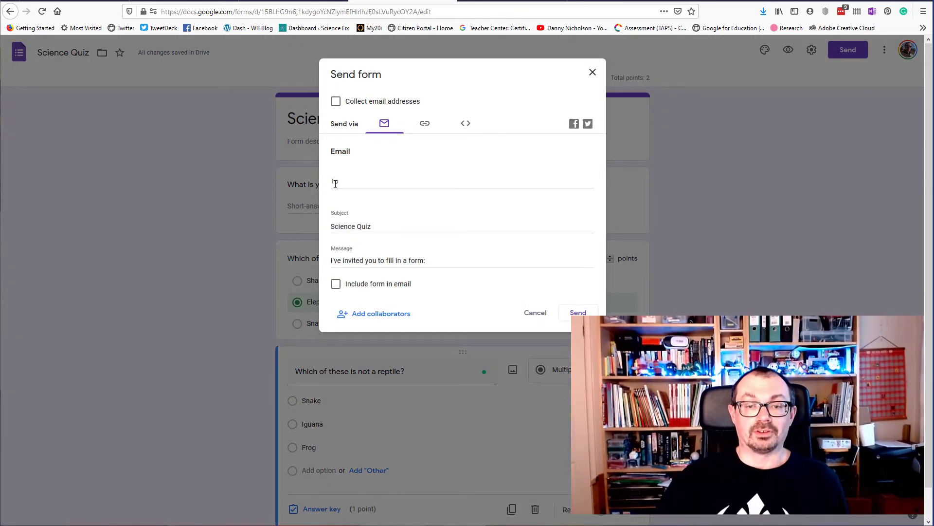
{"action": "left_click", "coordinate": [425, 125]}
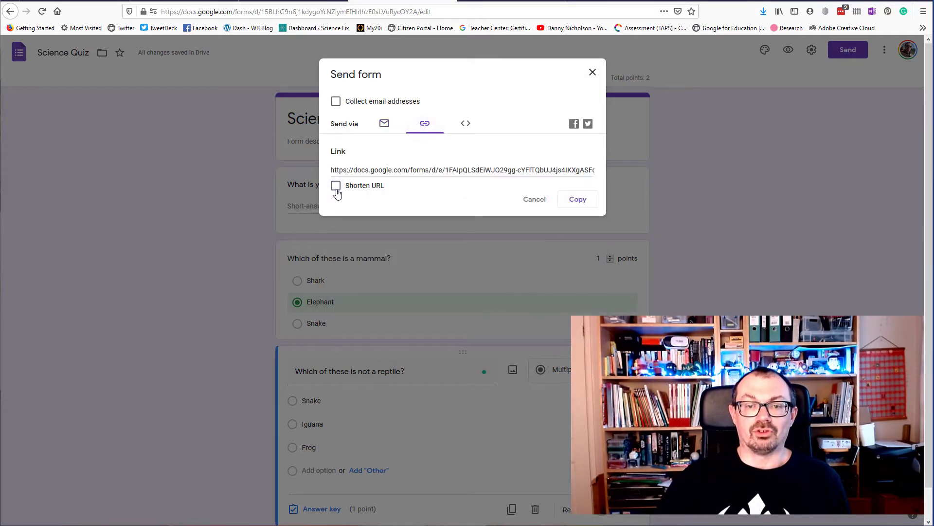
{"action": "left_click", "coordinate": [336, 191]}
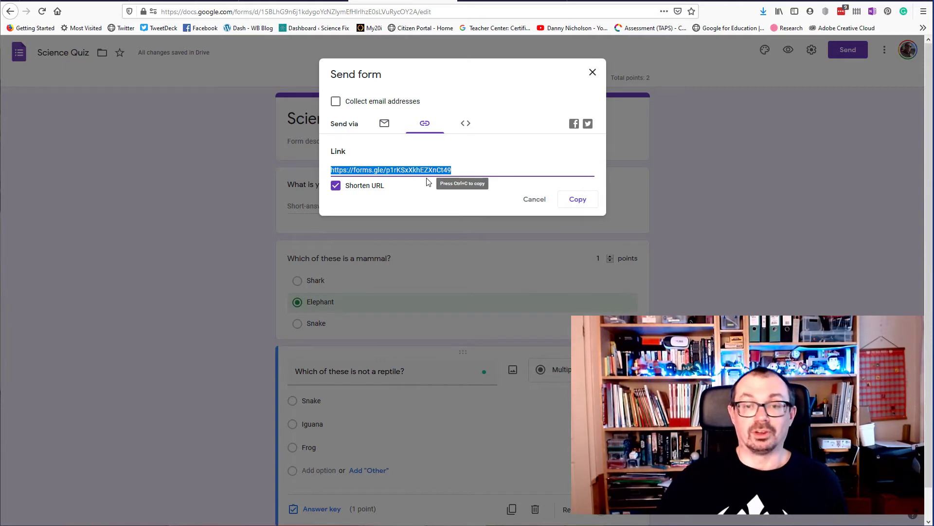
{"action": "left_click", "coordinate": [466, 124]}
{"action": "left_click", "coordinate": [384, 123]}
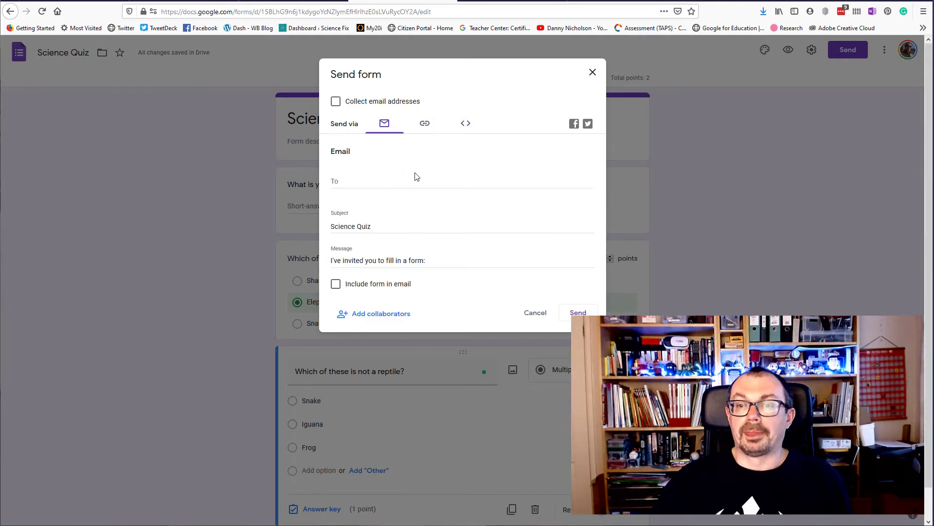
{"action": "left_click", "coordinate": [423, 124]}
{"action": "left_click", "coordinate": [335, 187]}
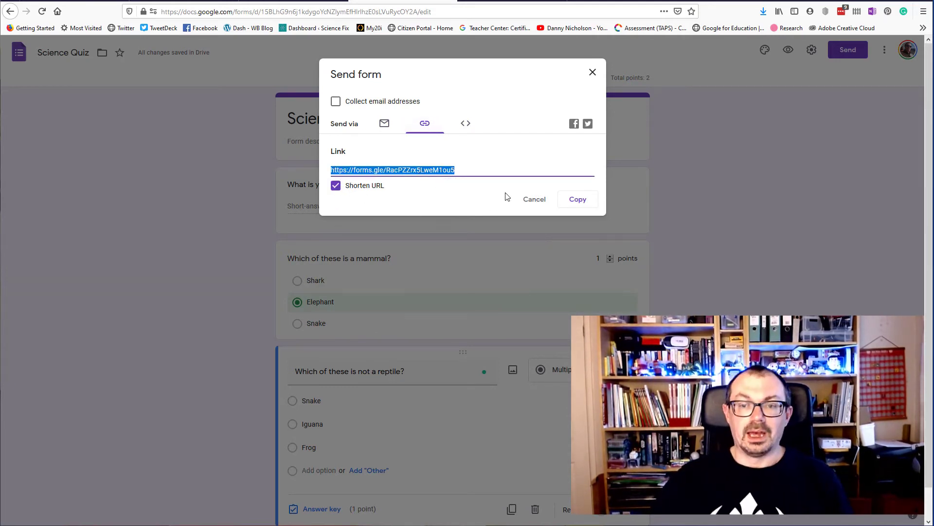
{"action": "left_click", "coordinate": [578, 200]}
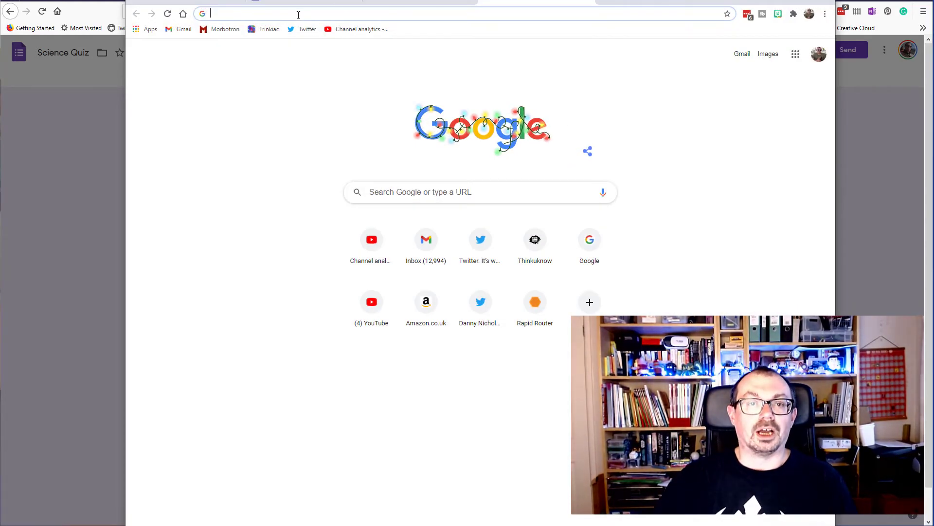
{"action": "left_click", "coordinate": [299, 16]}
Load the quiz from the pasted link and submit a response with a respondent name, Elephant and Frog.
{"action": "key", "text": "ctrl+v"}
{"action": "key", "text": "Return"}
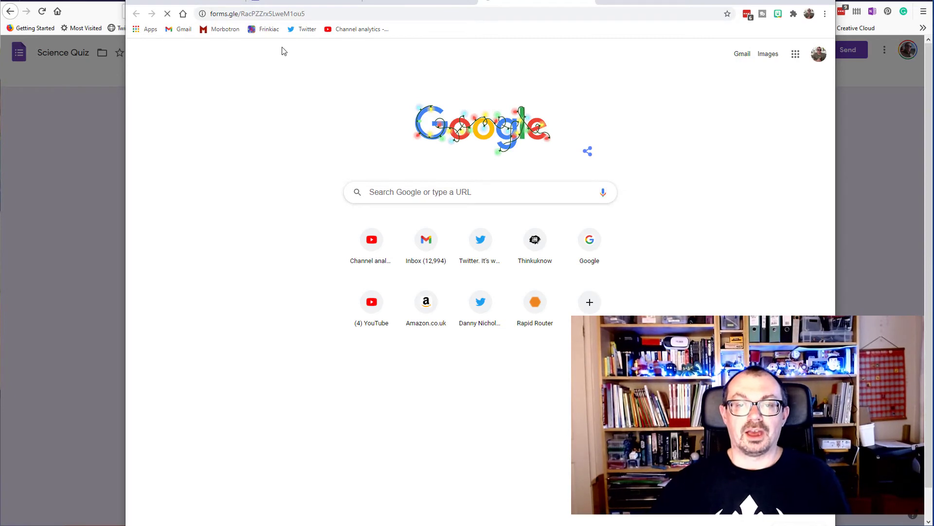
{"action": "left_click", "coordinate": [379, 138]}
{"action": "type", "text": "Danny"}
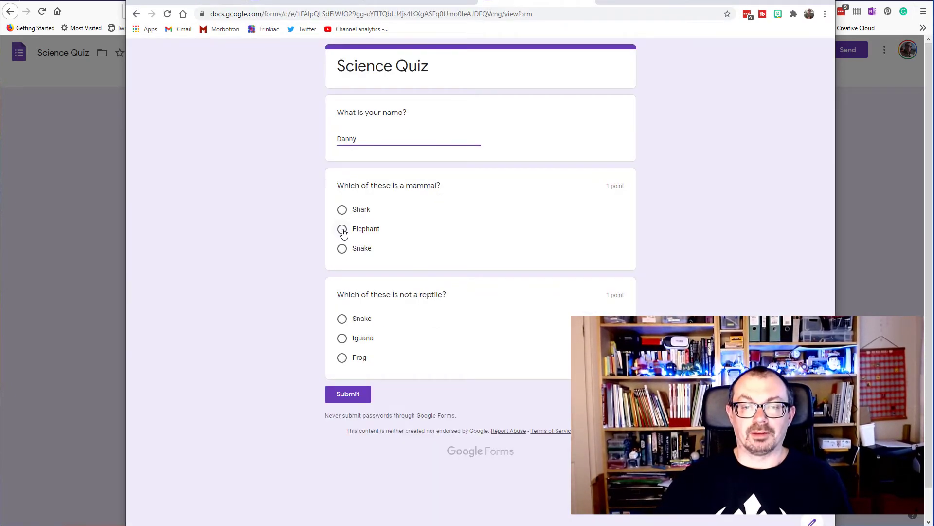
{"action": "left_click", "coordinate": [343, 230]}
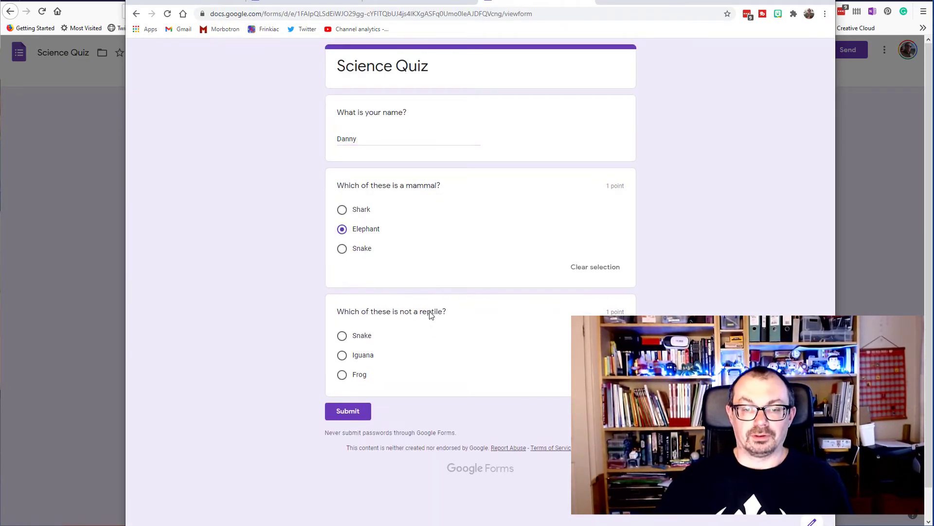
{"action": "left_click", "coordinate": [343, 376]}
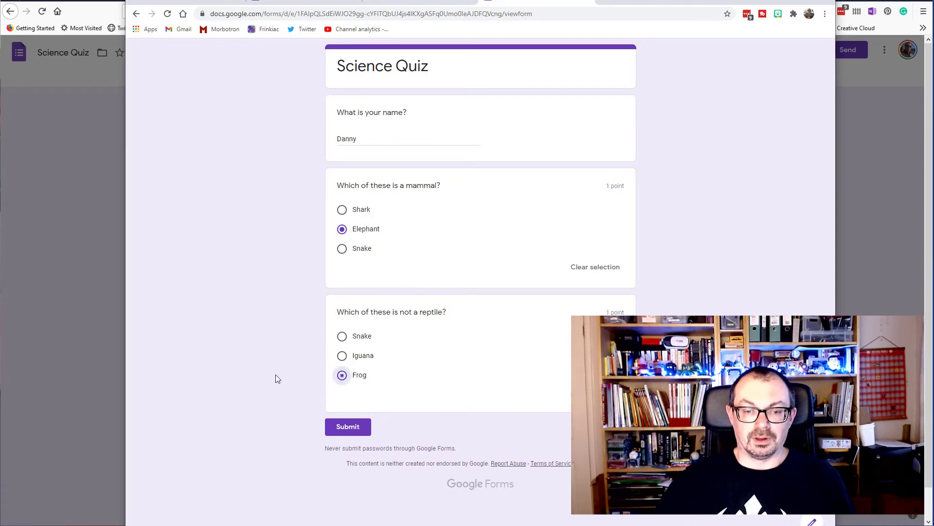
{"action": "left_click", "coordinate": [348, 429]}
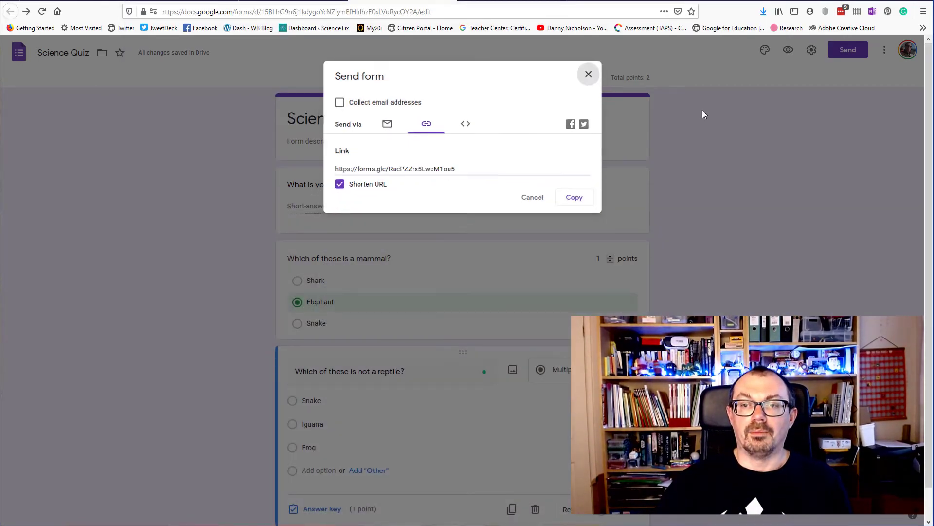
Close the sharing dialog and review the Responses summary showing one 2/2 submission.
{"action": "left_click", "coordinate": [702, 110]}
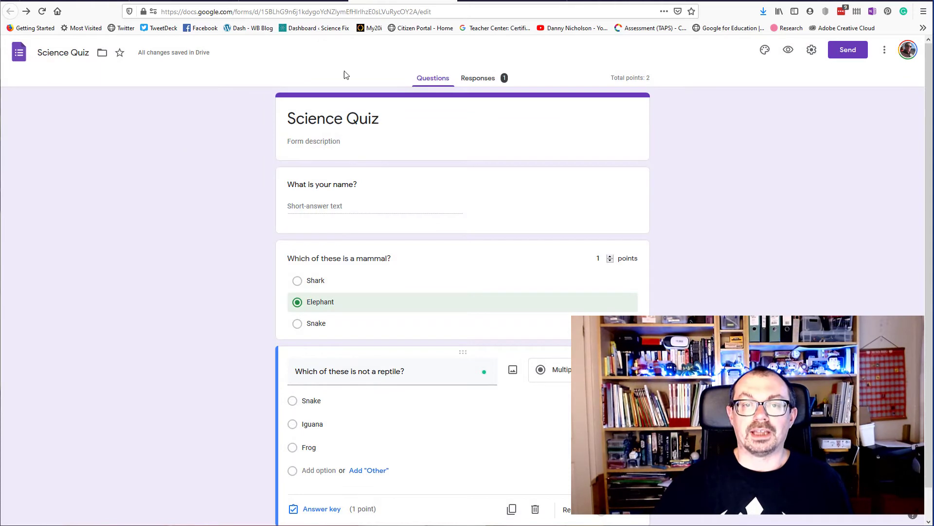
{"action": "left_click", "coordinate": [478, 81]}
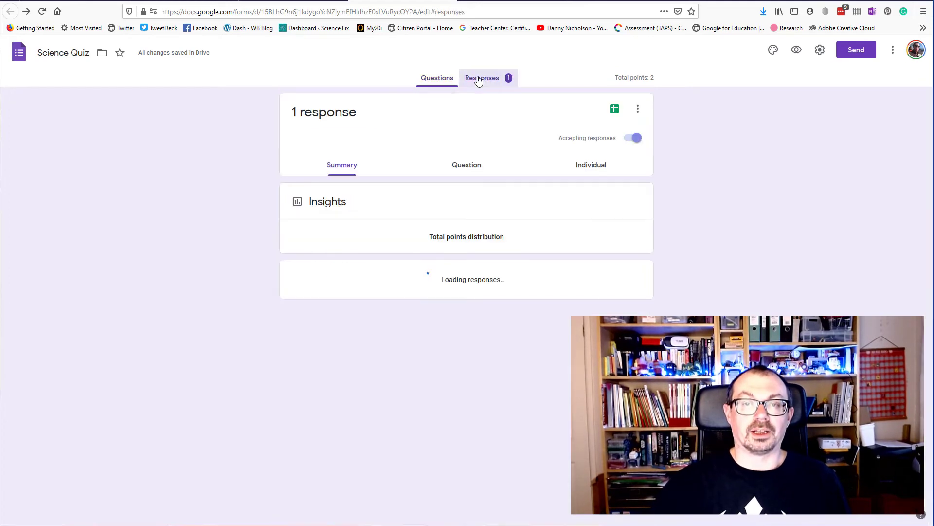
{"action": "scroll", "coordinate": [242, 208], "scroll_direction": "down", "scroll_amount": 5}
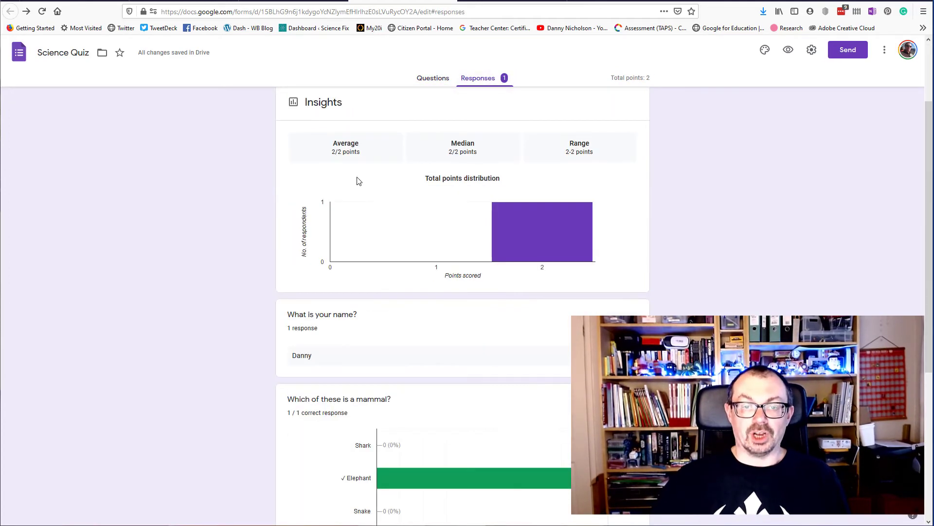
{"action": "scroll", "coordinate": [259, 256], "scroll_direction": "down", "scroll_amount": 2}
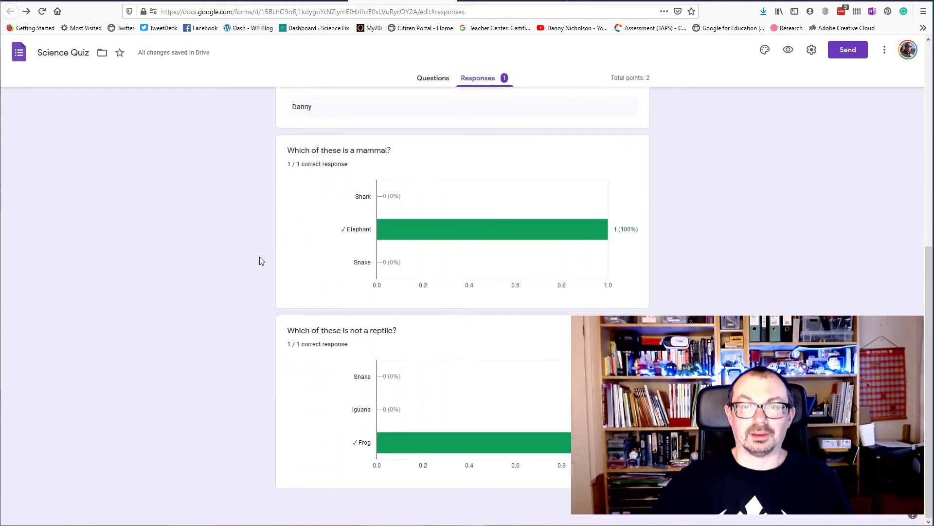
{"action": "scroll", "coordinate": [262, 223], "scroll_direction": "up", "scroll_amount": 7}
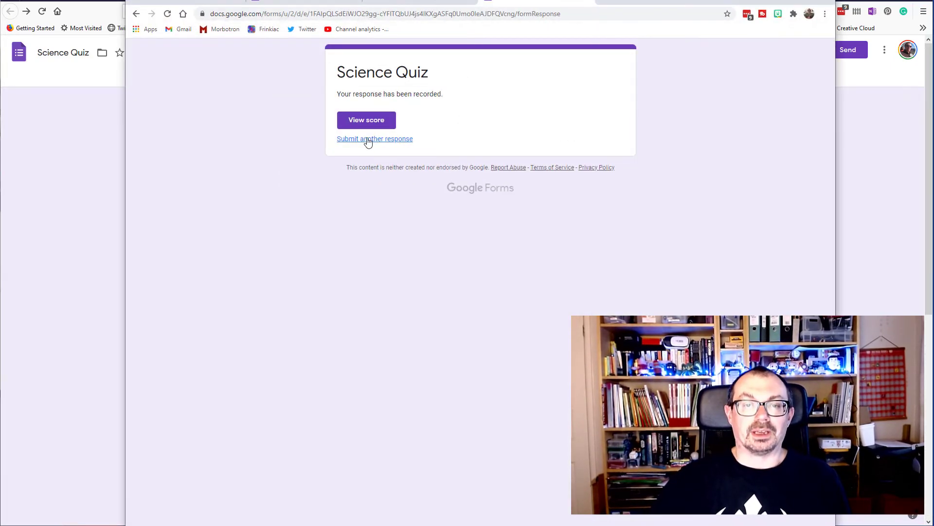
Submit another response with a respondent name, choosing Shark and Iguana, then return to the form's responses.
{"action": "left_click", "coordinate": [368, 140]}
{"action": "left_click", "coordinate": [367, 137]}
{"action": "type", "text": "Bobby"}
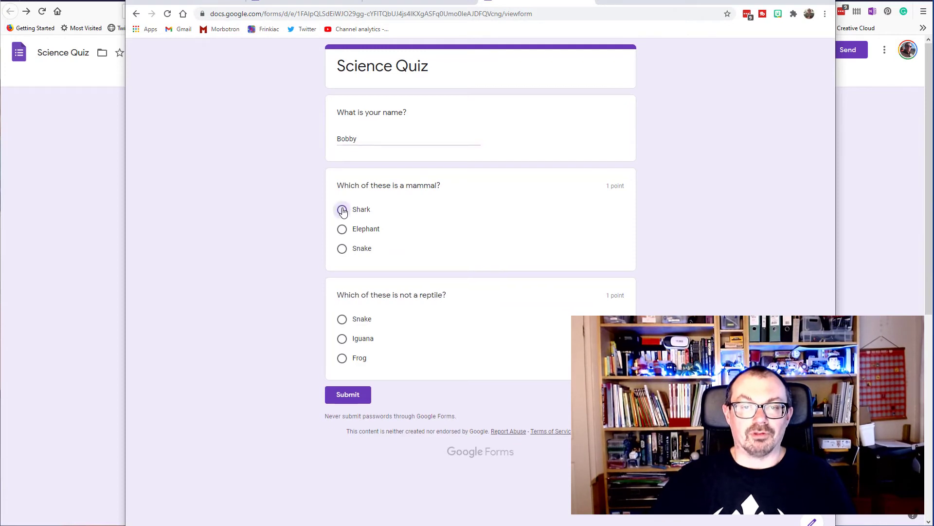
{"action": "left_click", "coordinate": [343, 209]}
{"action": "left_click", "coordinate": [342, 356]}
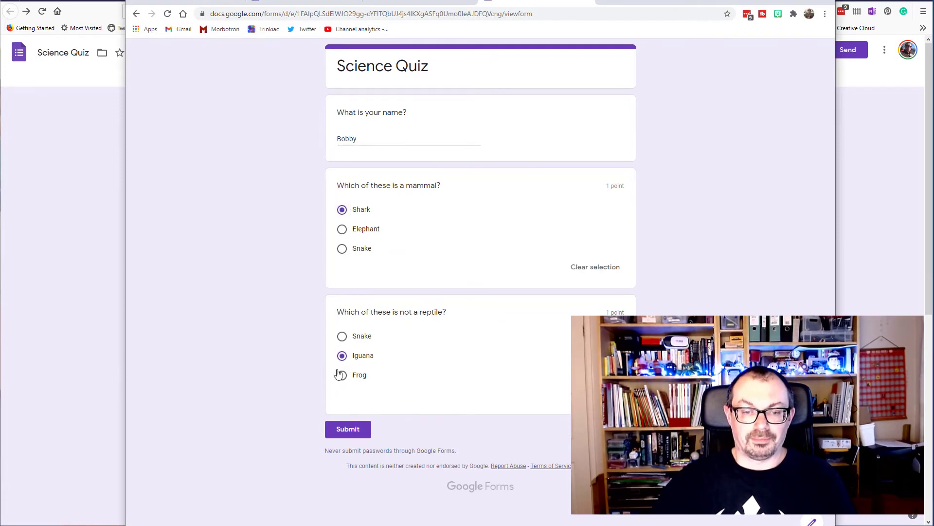
{"action": "left_click", "coordinate": [347, 430]}
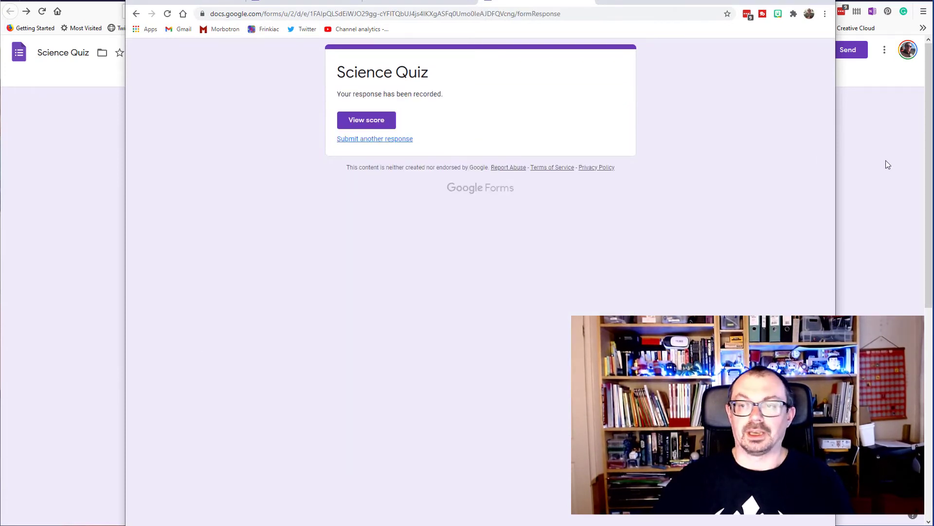
{"action": "left_click", "coordinate": [897, 164]}
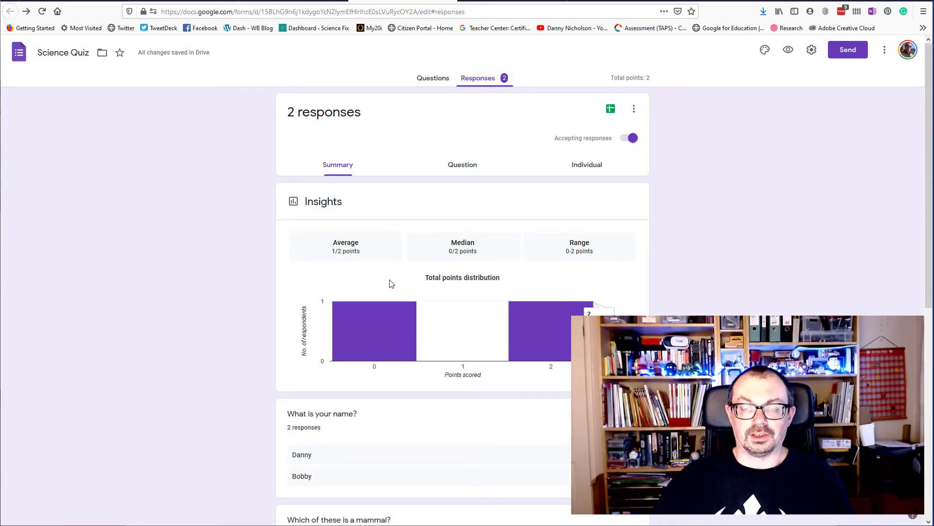
View the per-question breakdown, then review the first individual response.
{"action": "left_click", "coordinate": [461, 165]}
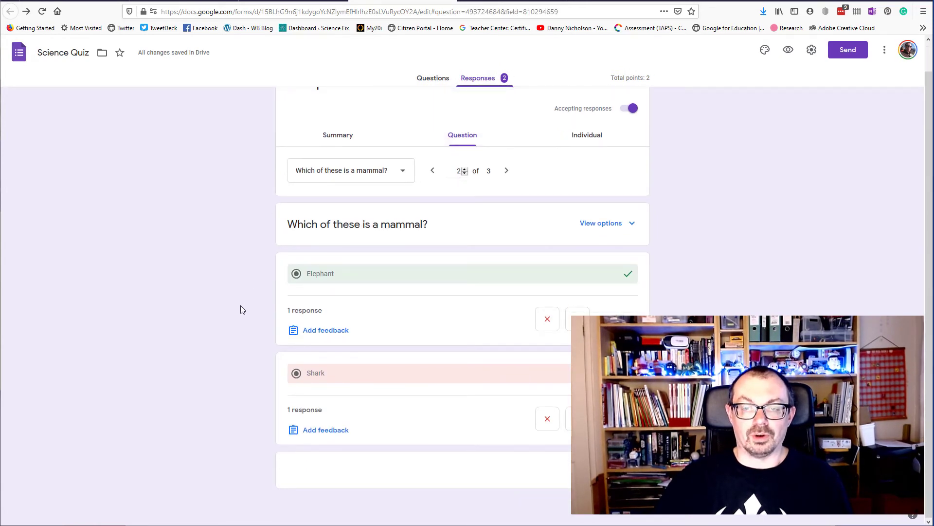
{"action": "scroll", "coordinate": [238, 306], "scroll_direction": "up", "scroll_amount": 1}
{"action": "left_click", "coordinate": [586, 168]}
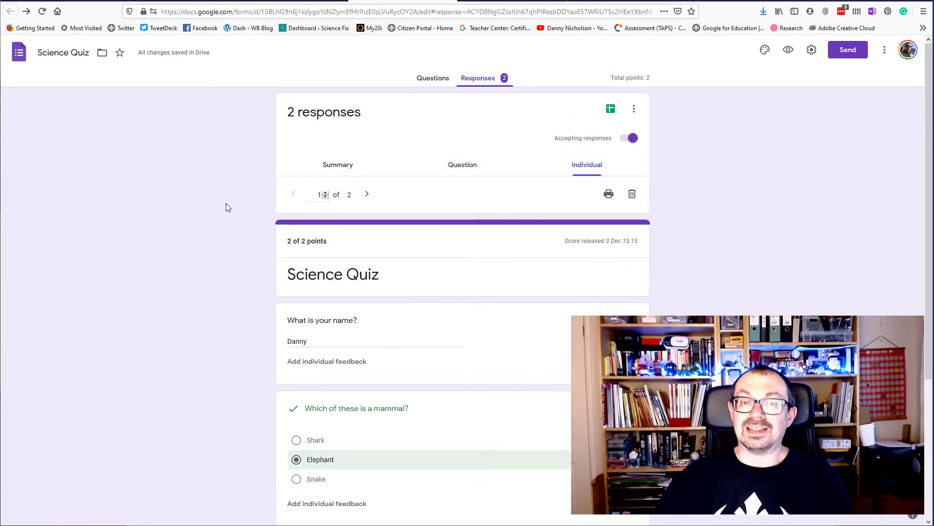
{"action": "scroll", "coordinate": [212, 223], "scroll_direction": "down", "scroll_amount": 2}
{"action": "scroll", "coordinate": [219, 198], "scroll_direction": "up", "scroll_amount": 2}
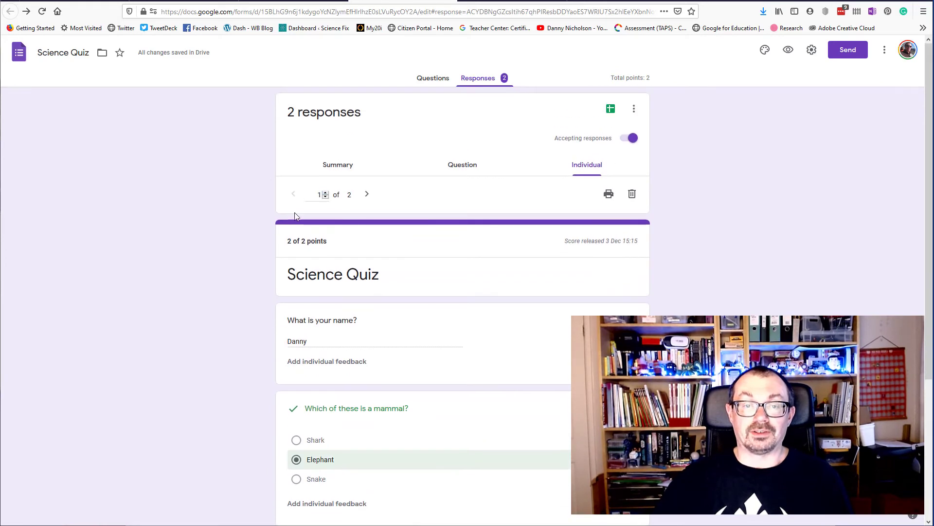
{"action": "scroll", "coordinate": [319, 278], "scroll_direction": "down", "scroll_amount": 2}
{"action": "scroll", "coordinate": [321, 297], "scroll_direction": "down", "scroll_amount": 3}
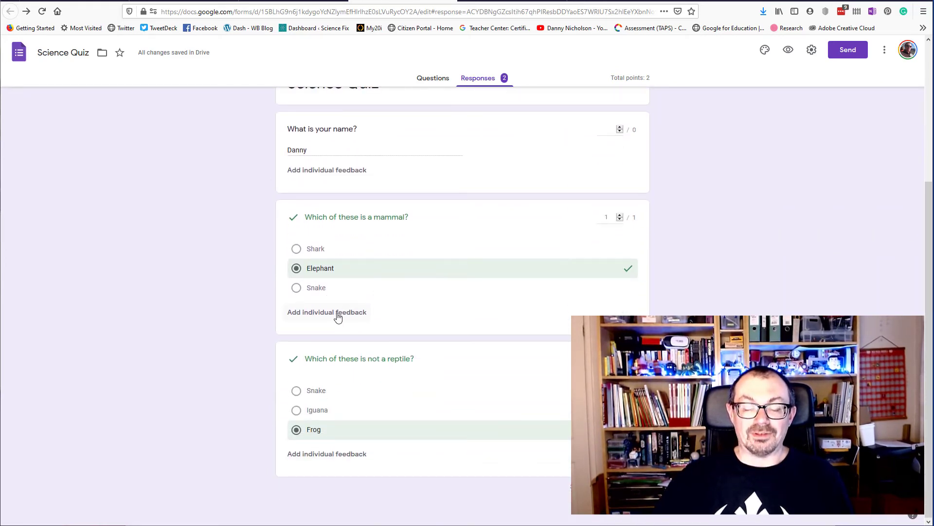
{"action": "scroll", "coordinate": [239, 287], "scroll_direction": "up", "scroll_amount": 4}
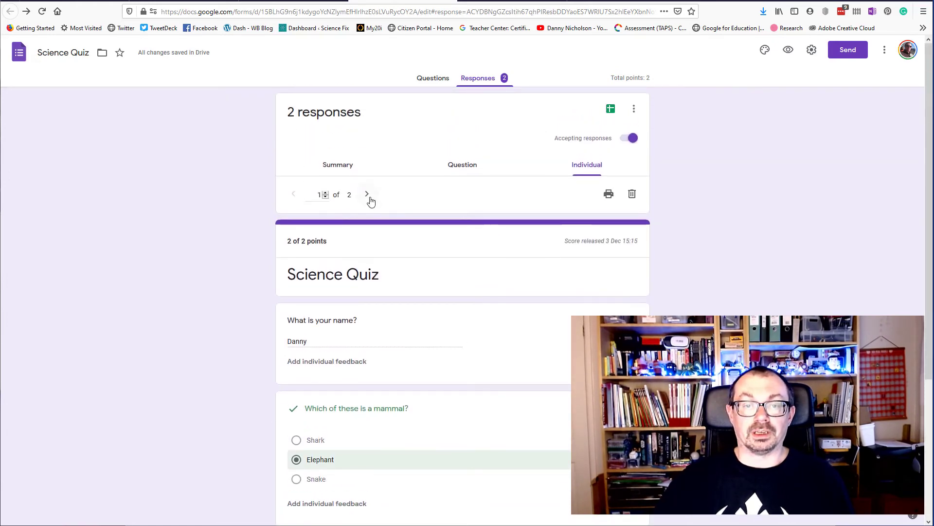
Move to the second individual response, scoring 0 of 2 with correct answers shown.
{"action": "left_click", "coordinate": [367, 195]}
{"action": "scroll", "coordinate": [263, 228], "scroll_direction": "down", "scroll_amount": 5}
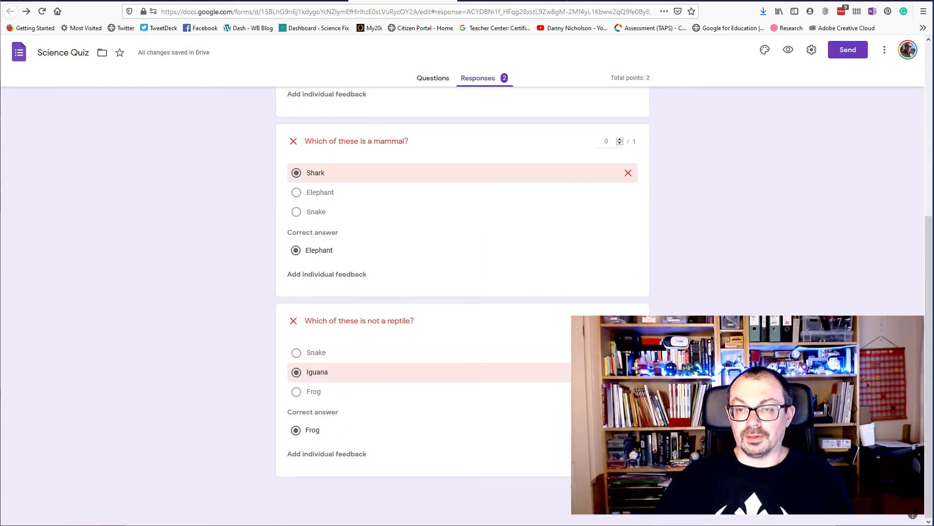
{"action": "scroll", "coordinate": [434, 326], "scroll_direction": "up", "scroll_amount": 6}
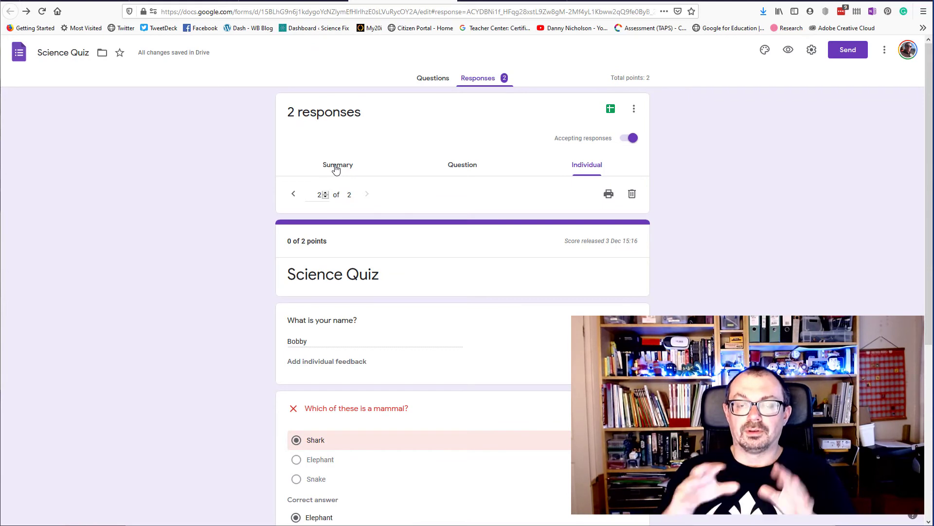
Create the linked Science Quiz (Responses) sheet, check its scores and names, then close it.
{"action": "left_click", "coordinate": [611, 111]}
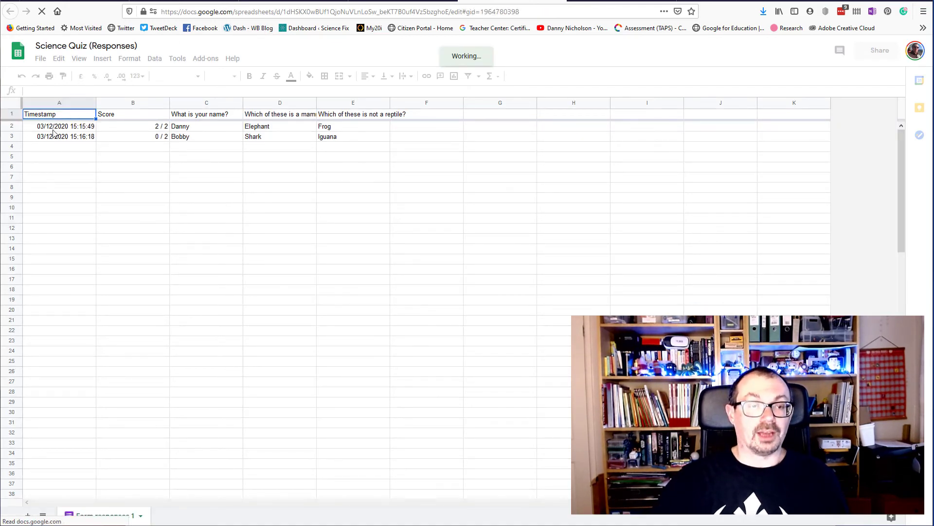
{"action": "left_click", "coordinate": [126, 130]}
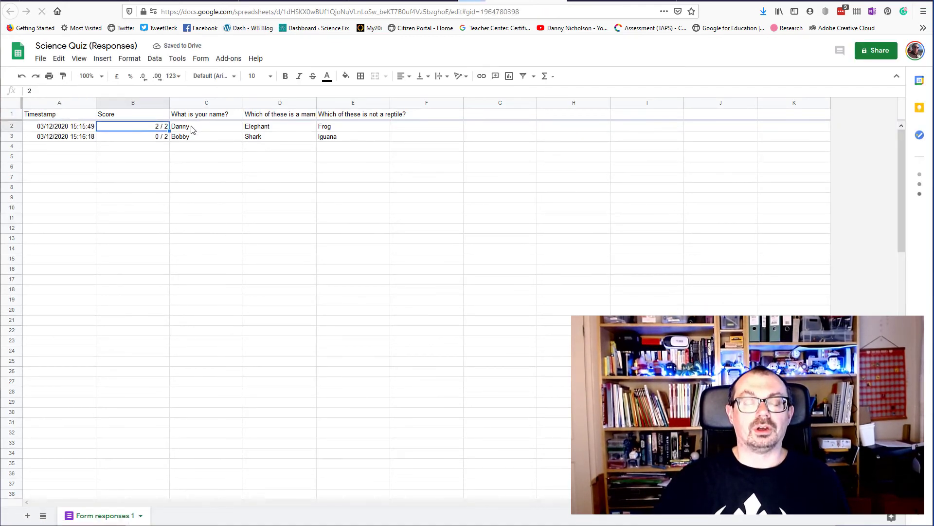
{"action": "left_click", "coordinate": [194, 128]}
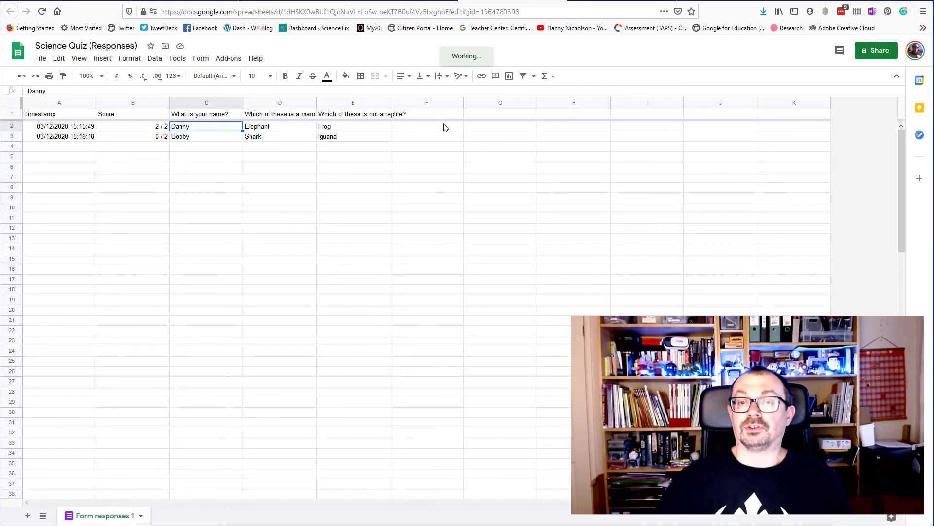
{"action": "key", "text": "ctrl+w"}
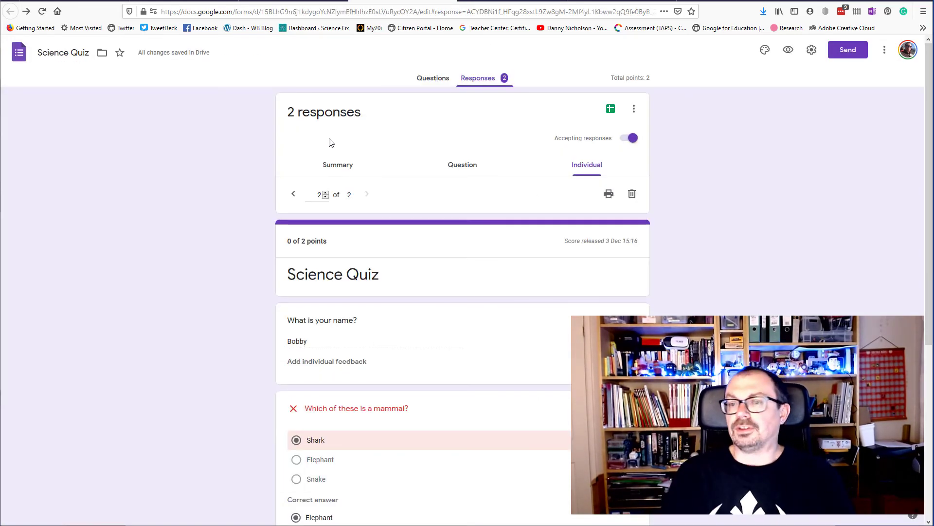